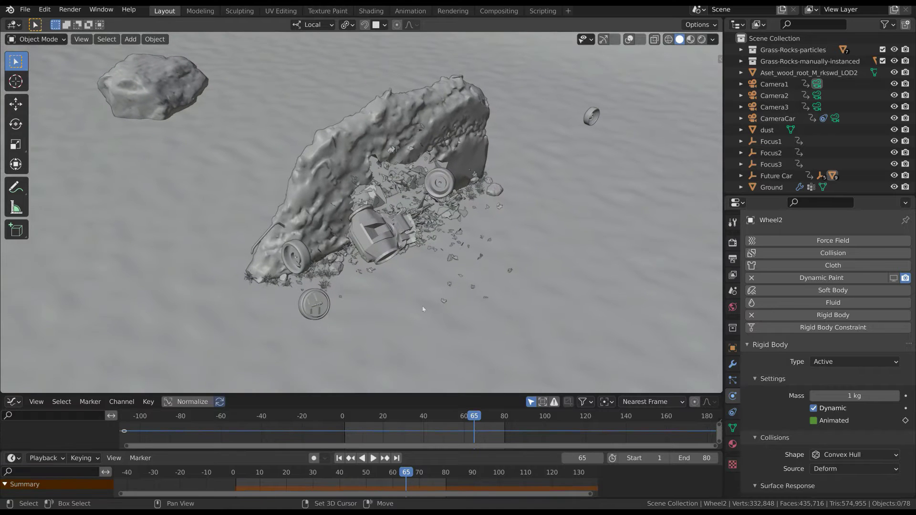
# Review the finished crash animation around the wall impact, starting from frame 48.
pyautogui.click(360, 472)
pyautogui.press('space')
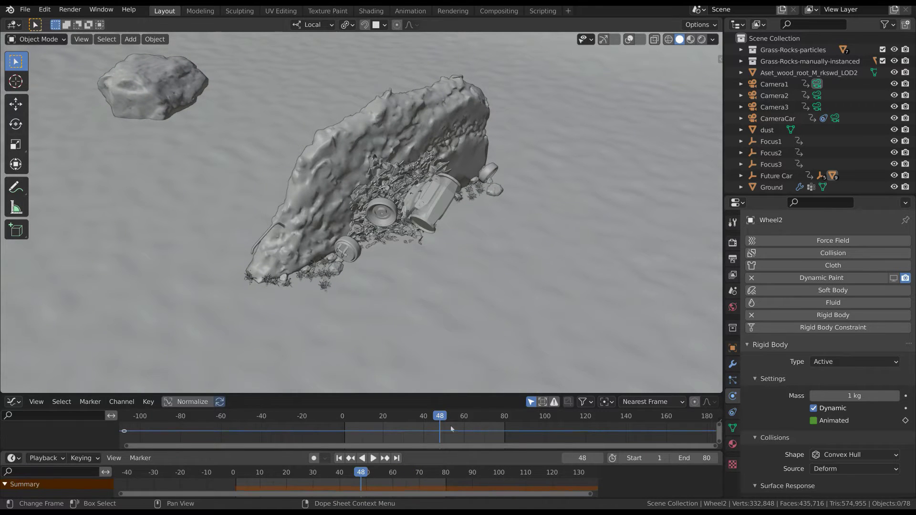
pyautogui.click(337, 472)
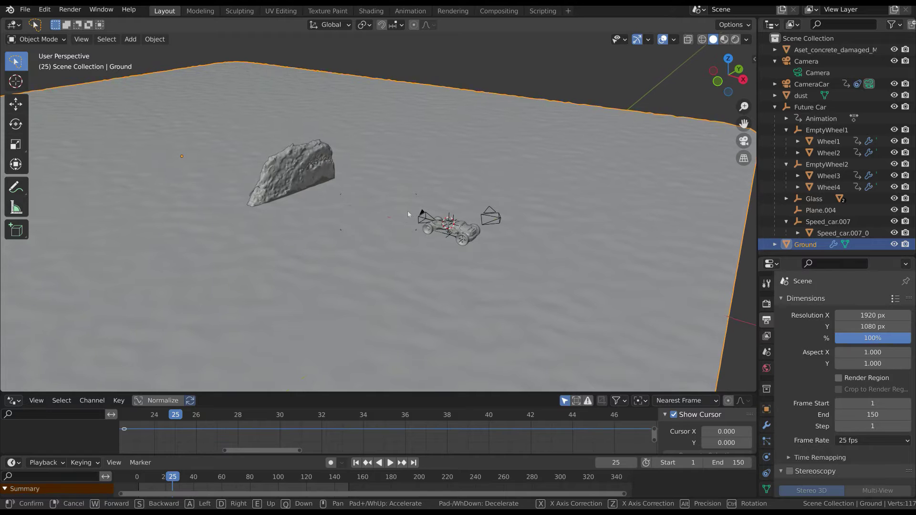
# Examine the layout of the ground, concrete wall and car by flying through the scene.
pyautogui.press('w')
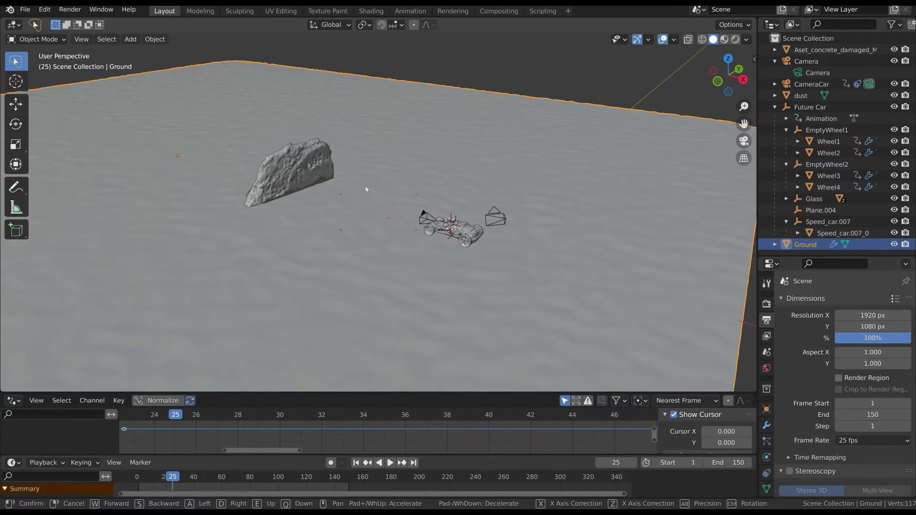
pyautogui.press('w')
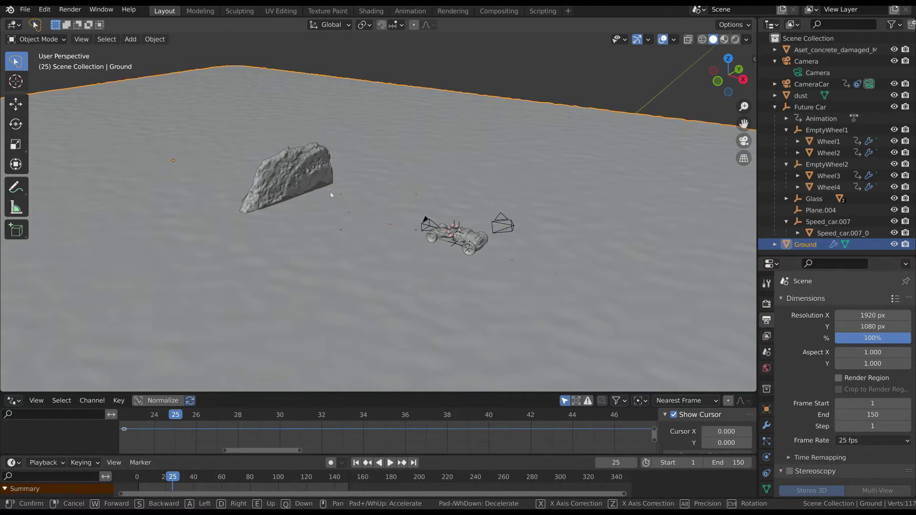
pyautogui.press('w')
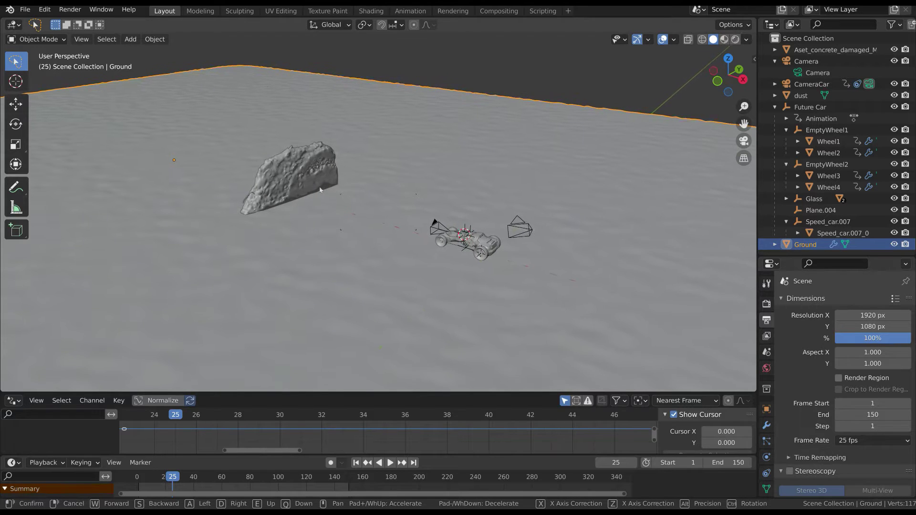
pyautogui.press('w')
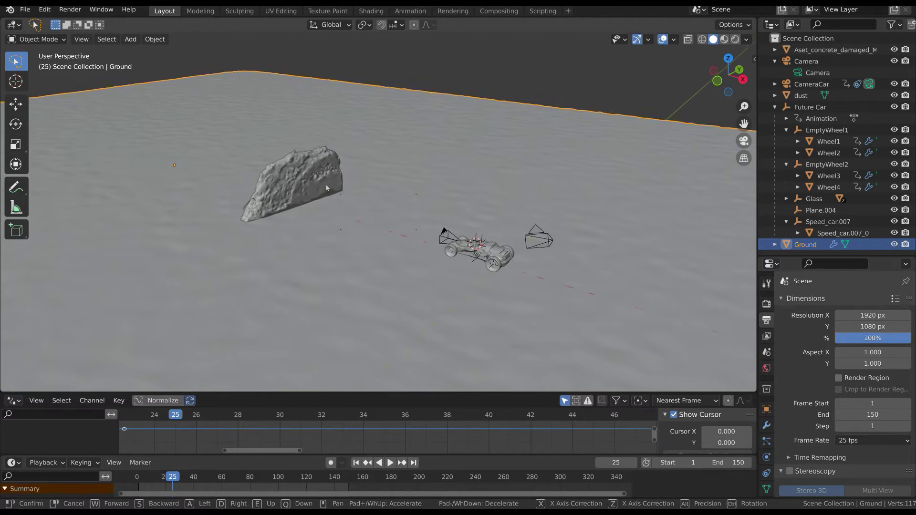
pyautogui.press('w')
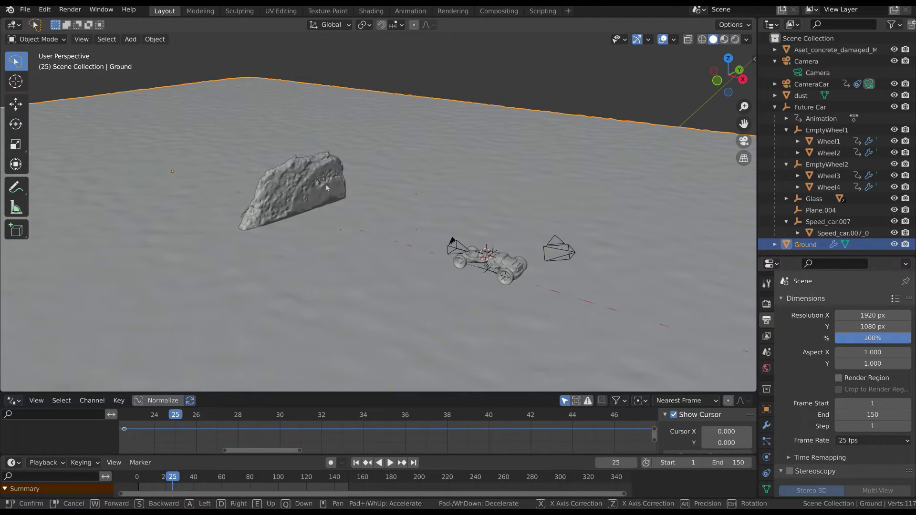
pyautogui.press('w')
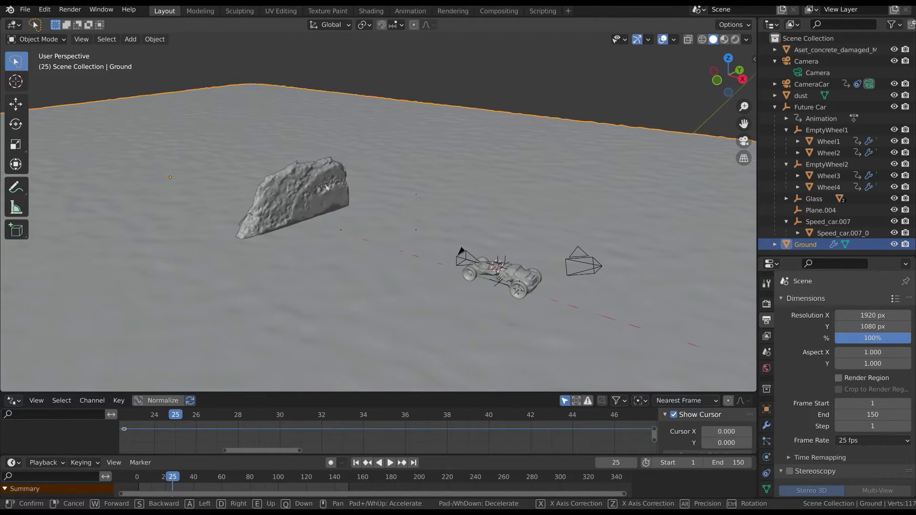
pyautogui.press('w')
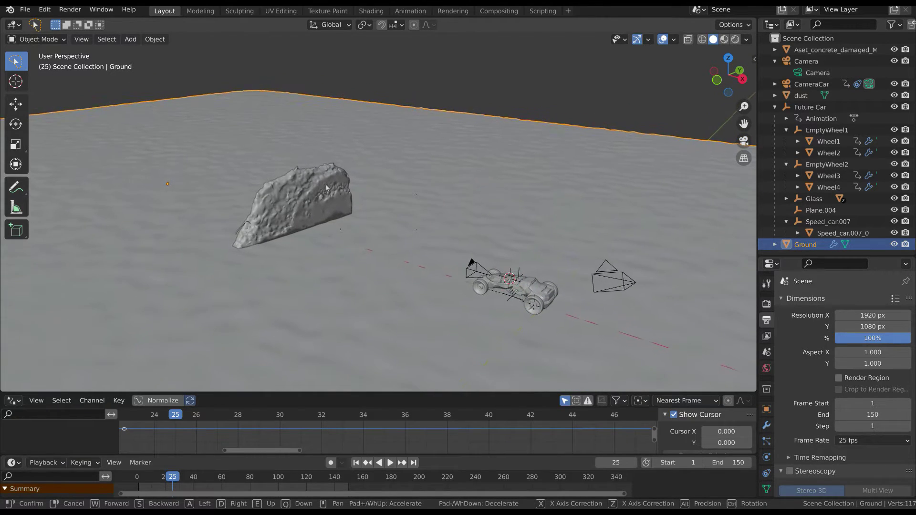
pyautogui.press('Escape')
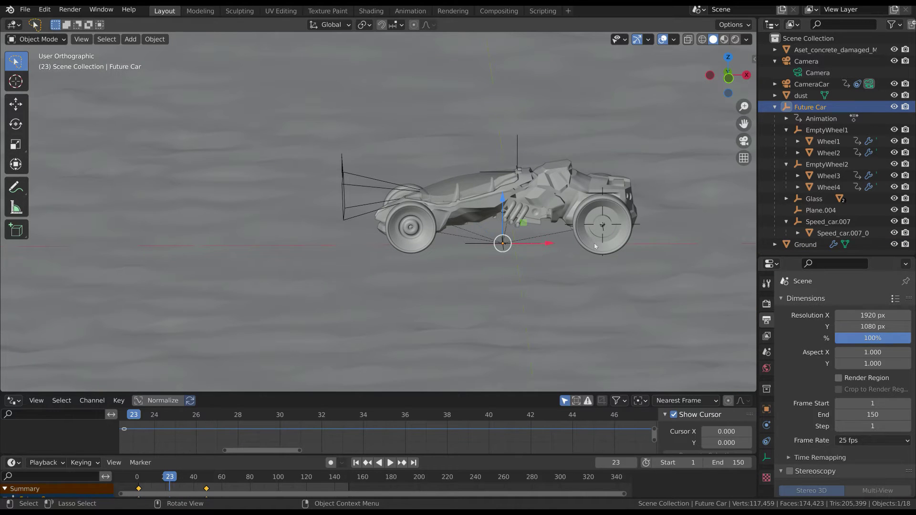
# Move the Future Car empty a short distance along the X axis toward the wall at frame 23.
pyautogui.moveTo(550, 246)
pyautogui.mouseDown()
pyautogui.moveTo(510, 242)
pyautogui.moveTo(546, 240)
pyautogui.moveTo(538, 241)
pyautogui.mouseUp()
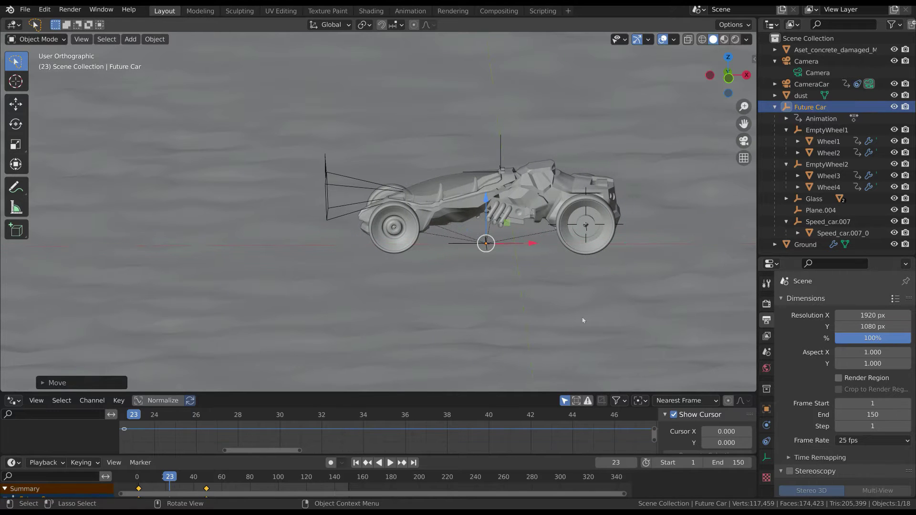
pyautogui.scroll(-7, 559, 288)
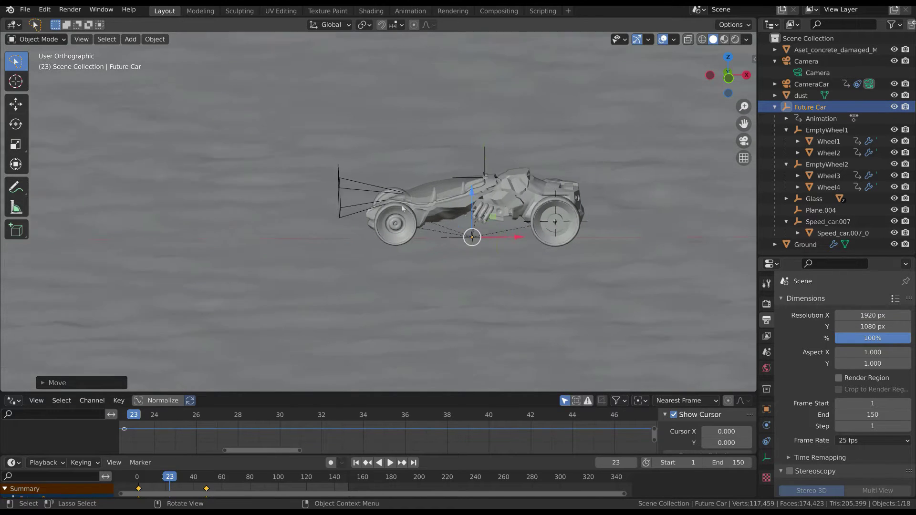
pyautogui.keyDown('shift'); pyautogui.moveTo(432, 204); pyautogui.dragTo(496, 236, button='middle'); pyautogui.keyUp('shift')
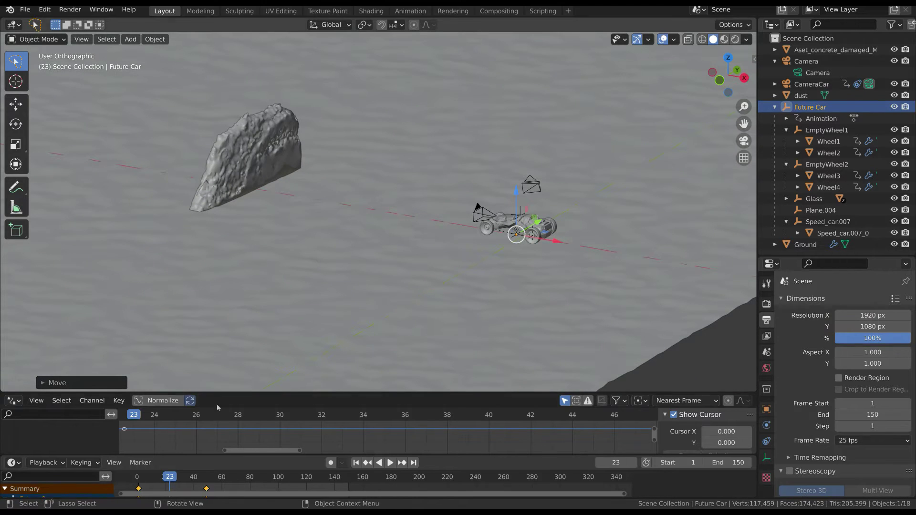
# Enlarge the timeline to expose the car's keyframes and play the car's driving animation.
pyautogui.moveTo(225, 456); pyautogui.dragTo(227, 416)
pyautogui.moveTo(157, 438); pyautogui.dragTo(136, 439)
pyautogui.click(389, 425)
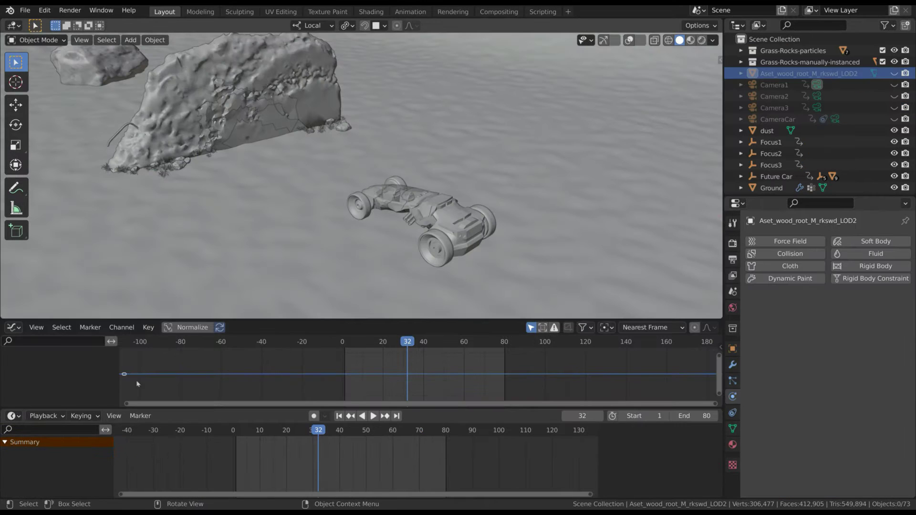
# Play the finished crash animation to frame 49, inspect the detached wheels at the wall, and return to before the impact.
pyautogui.press('space')
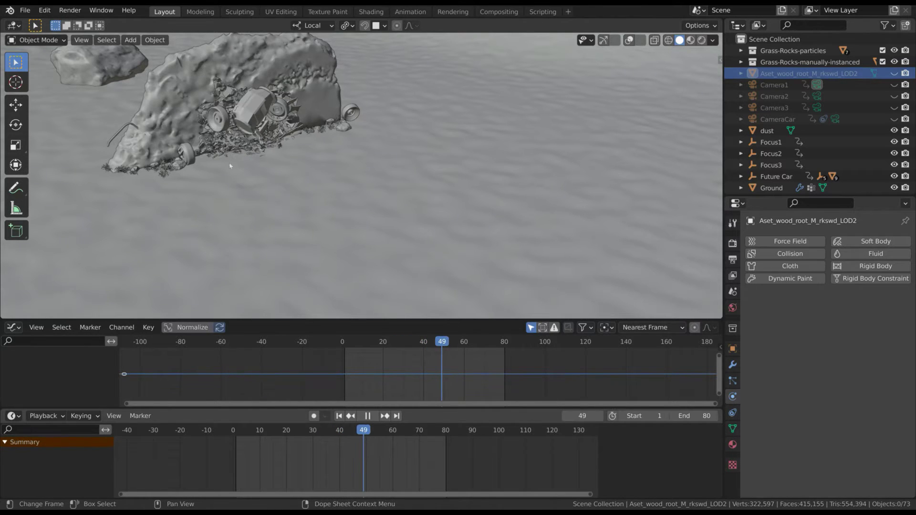
pyautogui.press('space')
pyautogui.moveTo(230, 166); pyautogui.dragTo(286, 143, button='middle')
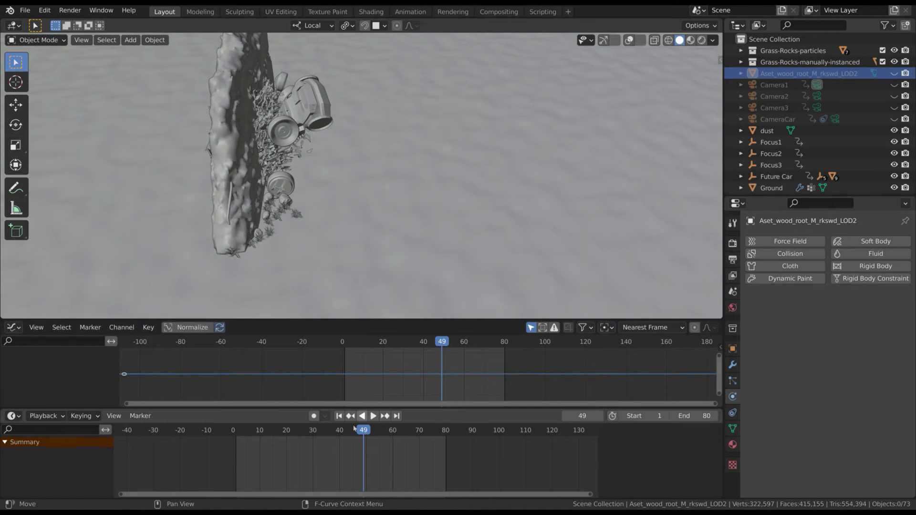
pyautogui.click(328, 431)
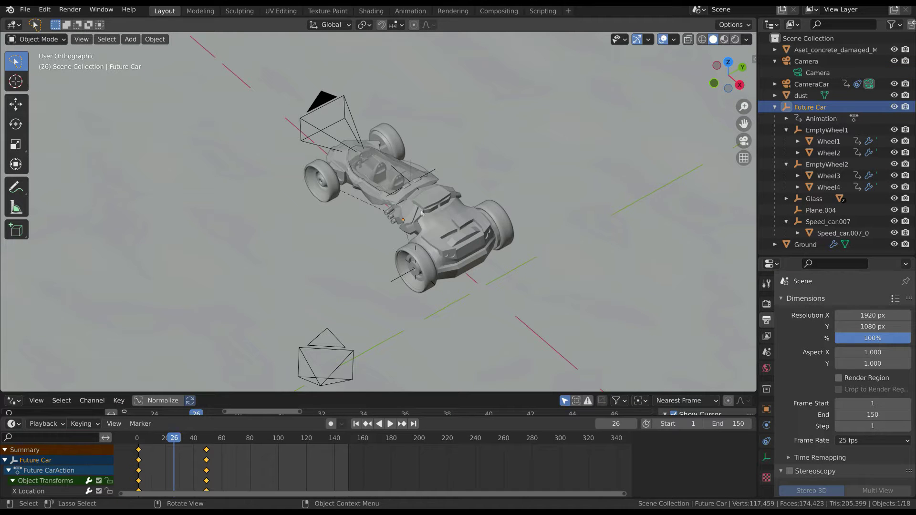
# Add active rigid body physics to the car's wheels, including Wheel1 and Wheel2.
pyautogui.moveTo(422, 213); pyautogui.dragTo(523, 201, button='middle')
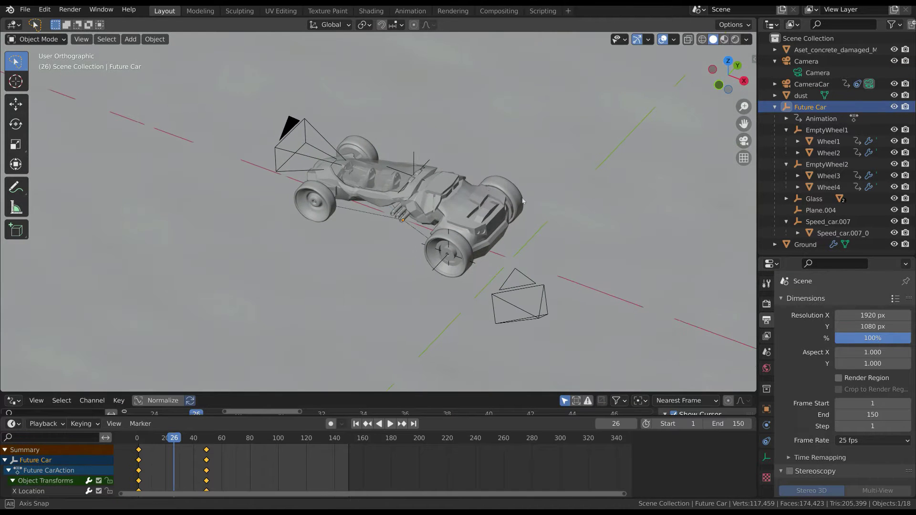
pyautogui.click(319, 192)
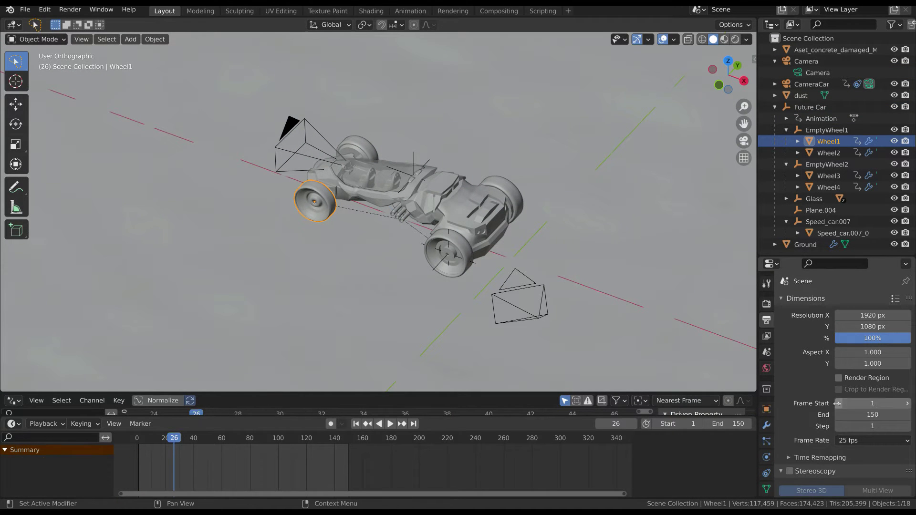
pyautogui.click(767, 456)
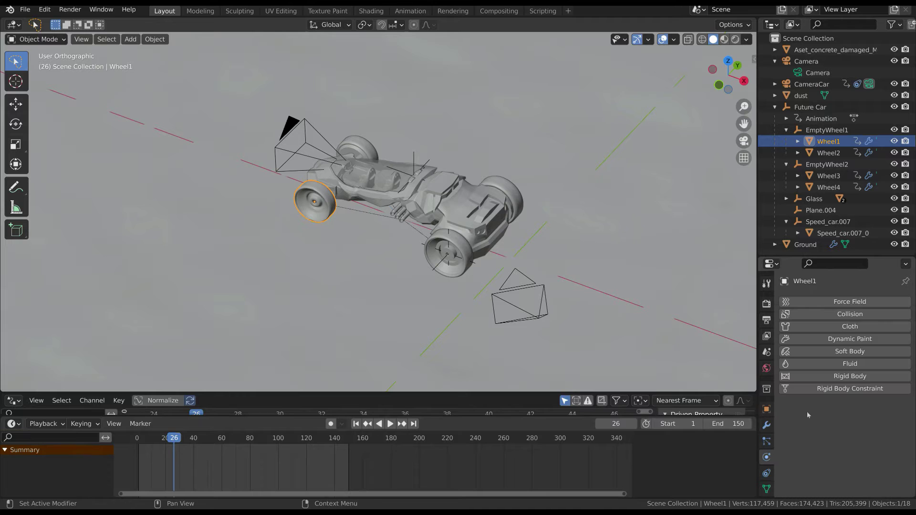
pyautogui.moveTo(837, 257); pyautogui.dragTo(837, 158)
pyautogui.click(846, 278)
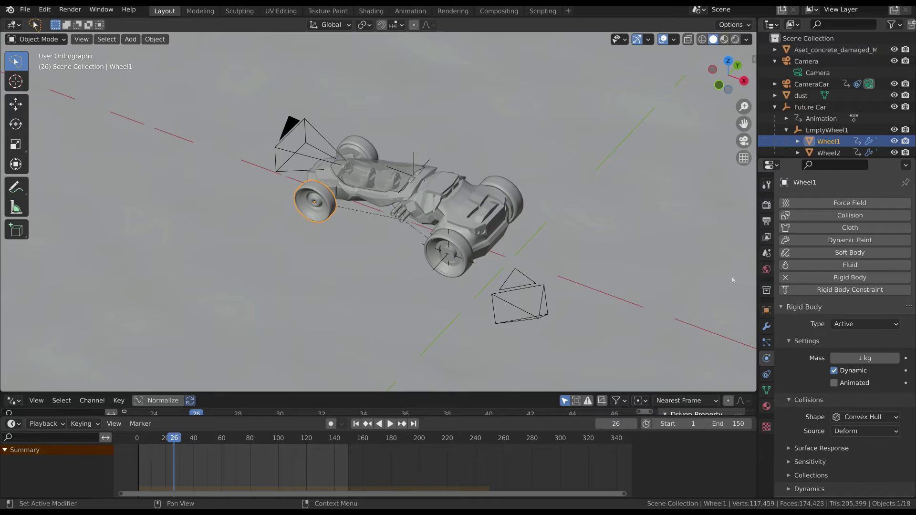
pyautogui.click(465, 244)
pyautogui.click(857, 278)
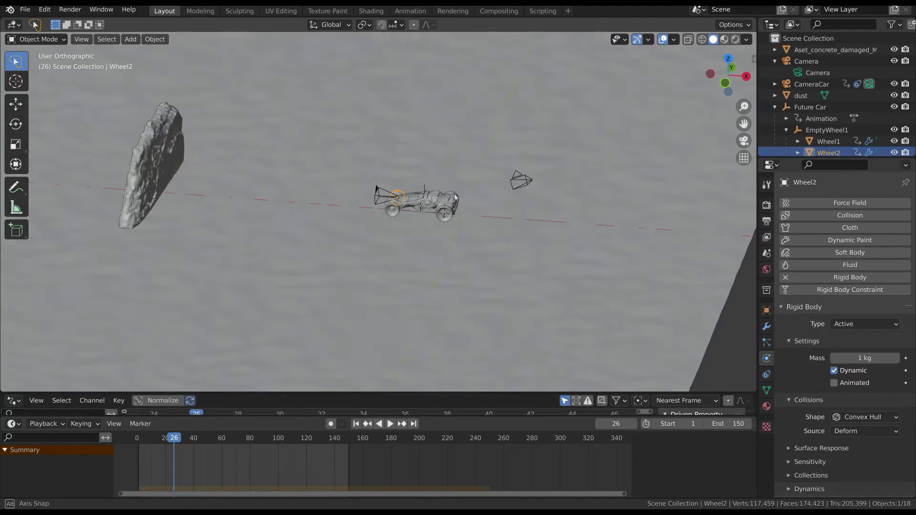
# Add rigid body physics to the Ground object and set its type to Passive.
pyautogui.moveTo(324, 249); pyautogui.dragTo(337, 246, button='middle')
pyautogui.click(553, 301)
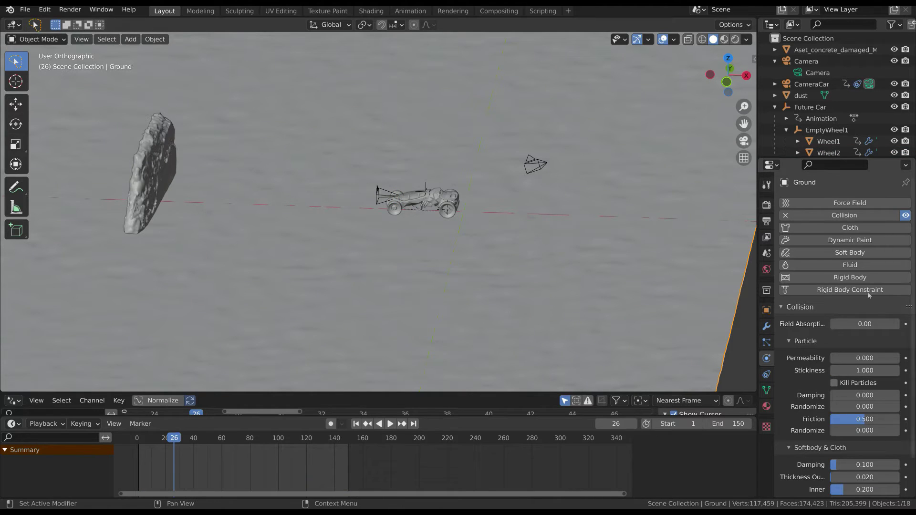
pyautogui.click(856, 278)
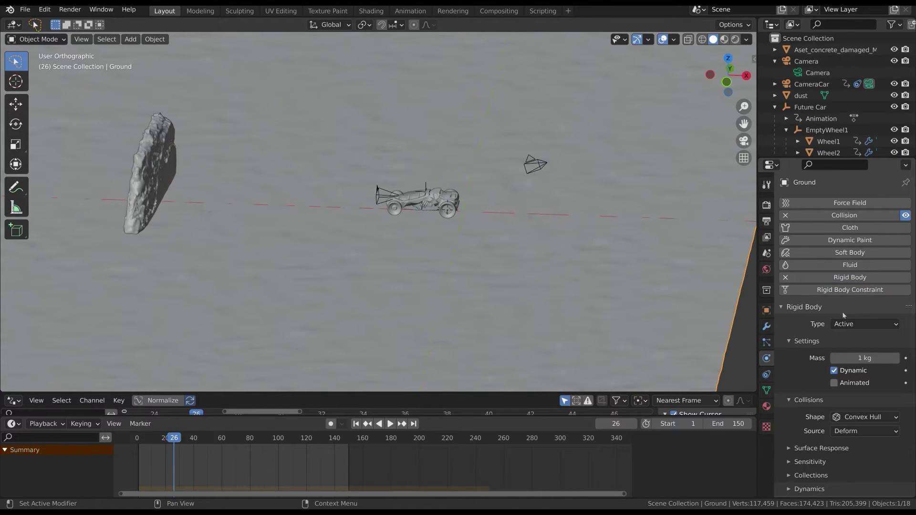
pyautogui.click(856, 324)
pyautogui.click(877, 356)
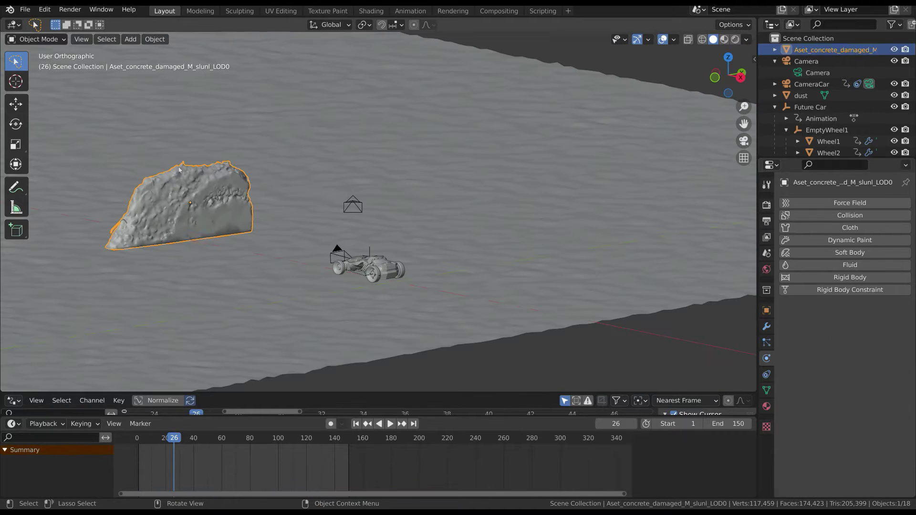
# Add rigid body physics to the damaged concrete wall and set its type to Passive.
pyautogui.click(843, 279)
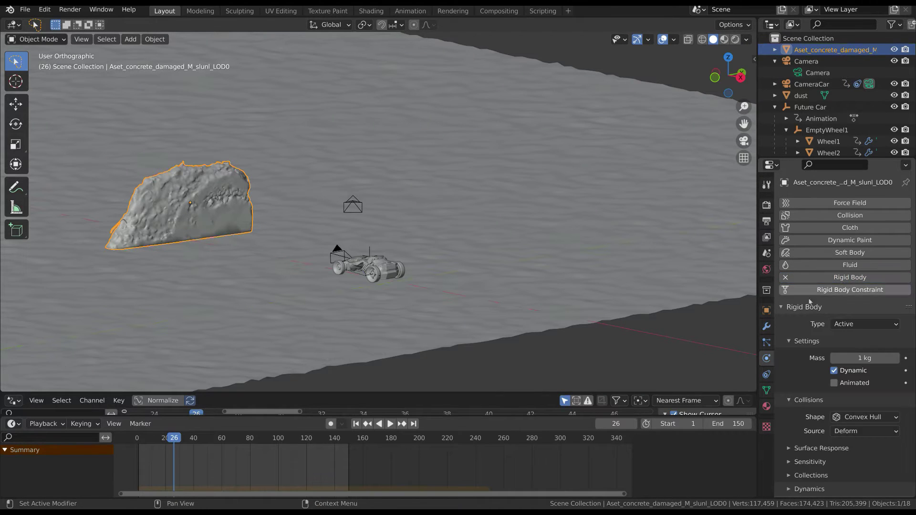
pyautogui.click(847, 325)
pyautogui.click(849, 351)
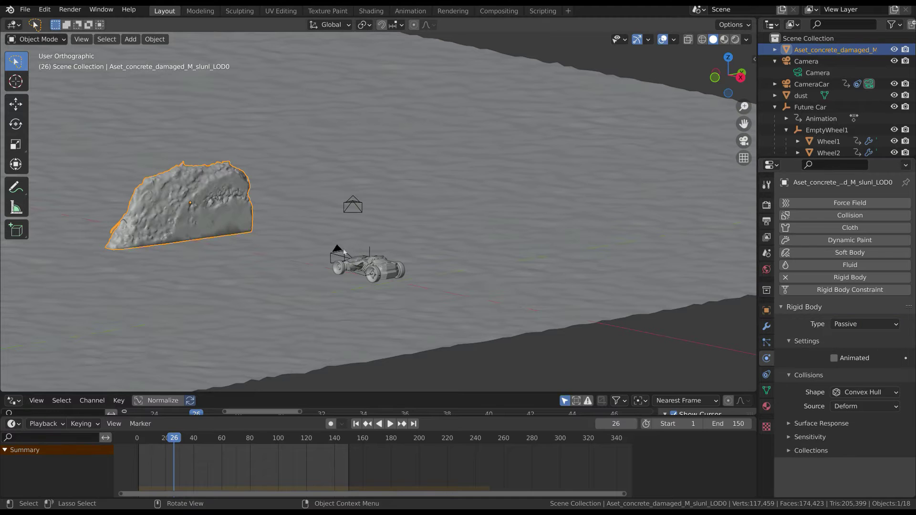
# Play the rigid body simulation to check the wheels' behaviour, and return to the first frame.
pyautogui.press('space')
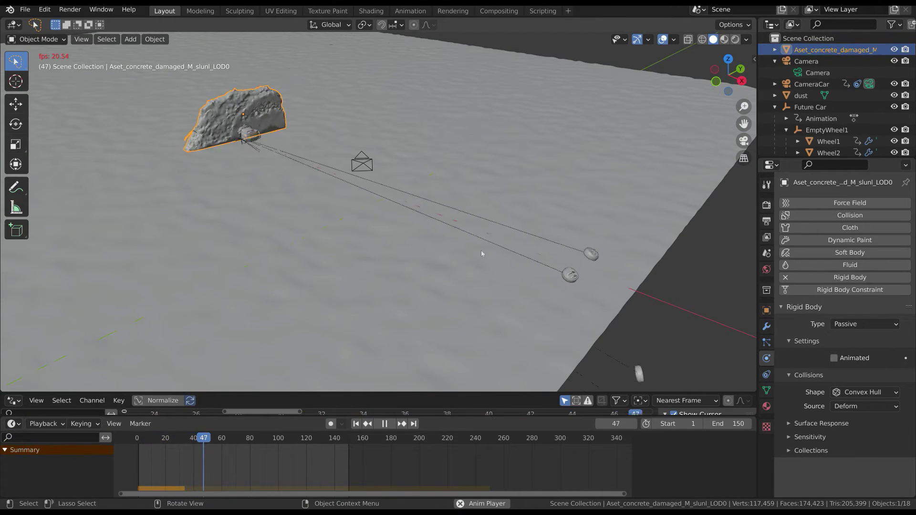
pyautogui.hotkey('shift', 'Left')
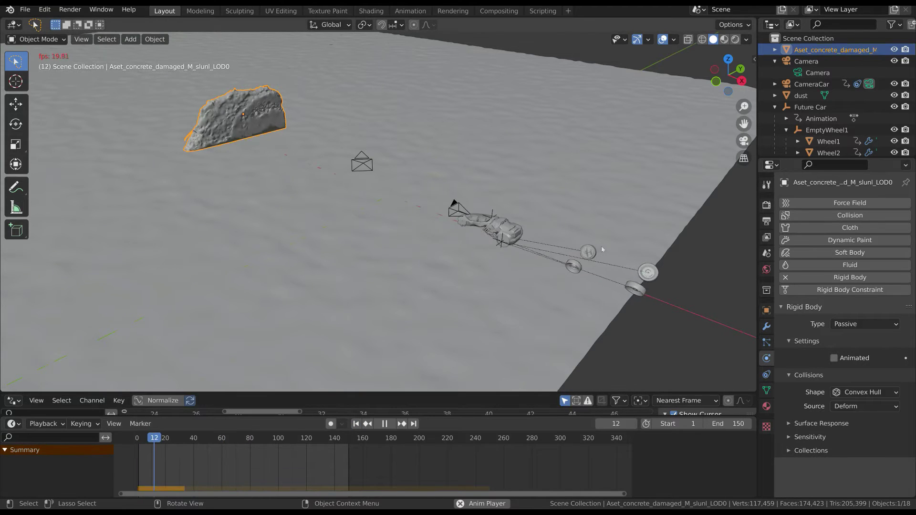
pyautogui.click(357, 425)
pyautogui.press('space')
# Select the car's Wheel1 at frame 1, with both the car and the wall in view.
pyautogui.moveTo(557, 308); pyautogui.dragTo(516, 222, button='middle')
pyautogui.click(524, 204)
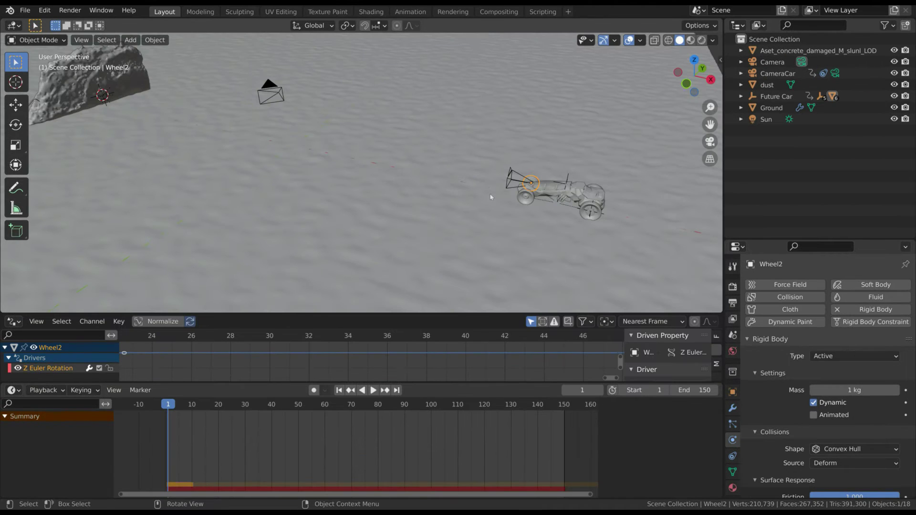
pyautogui.click(530, 201)
pyautogui.moveTo(530, 201); pyautogui.dragTo(528, 178, button='middle')
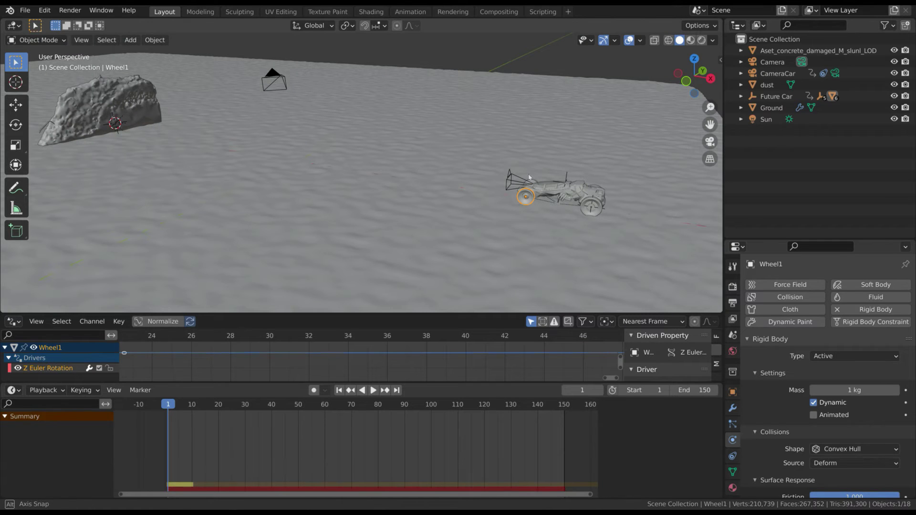
pyautogui.moveTo(551, 227); pyautogui.dragTo(544, 228, button='middle')
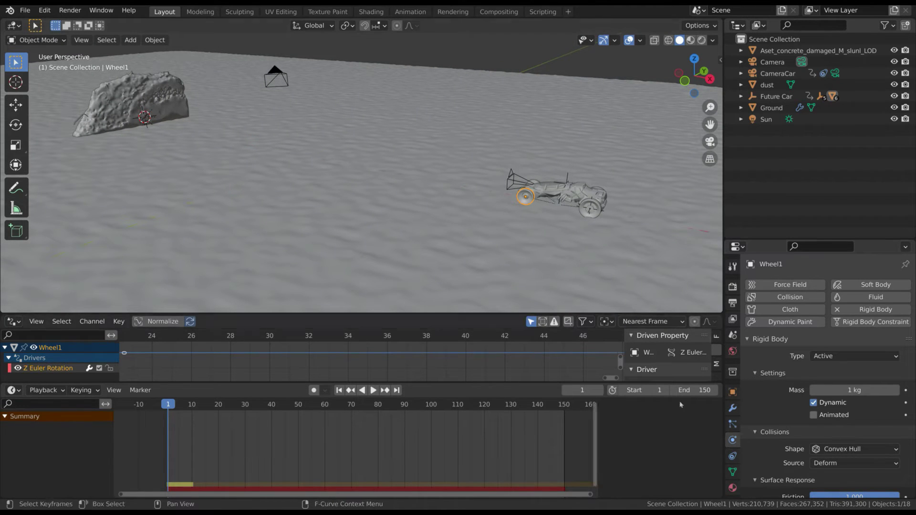
# At frame 39, as the car reaches the wall, enable Animated on Wheel1's rigid body and insert a keyframe for it.
pyautogui.press('space')
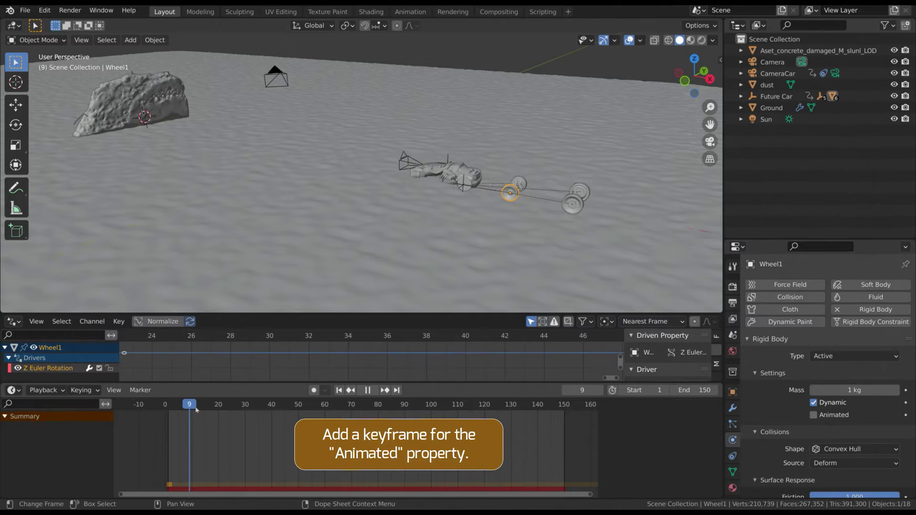
pyautogui.press('space')
pyautogui.moveTo(151, 151); pyautogui.dragTo(159, 195, button='middle')
pyautogui.keyDown('shift'); pyautogui.moveTo(160, 195); pyautogui.dragTo(370, 213, button='middle'); pyautogui.keyUp('shift')
pyautogui.scroll(2, 368, 257)
pyautogui.scroll(3, 354, 202)
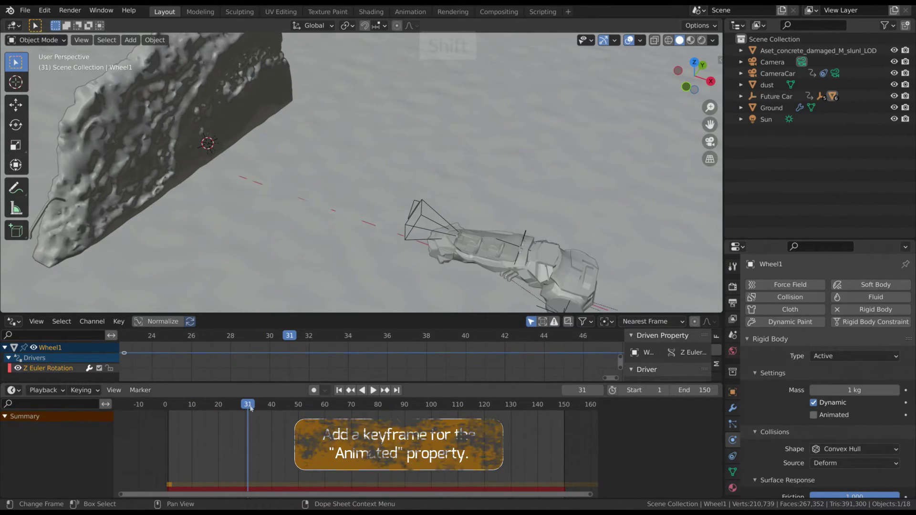
pyautogui.press('space')
pyautogui.press('space')
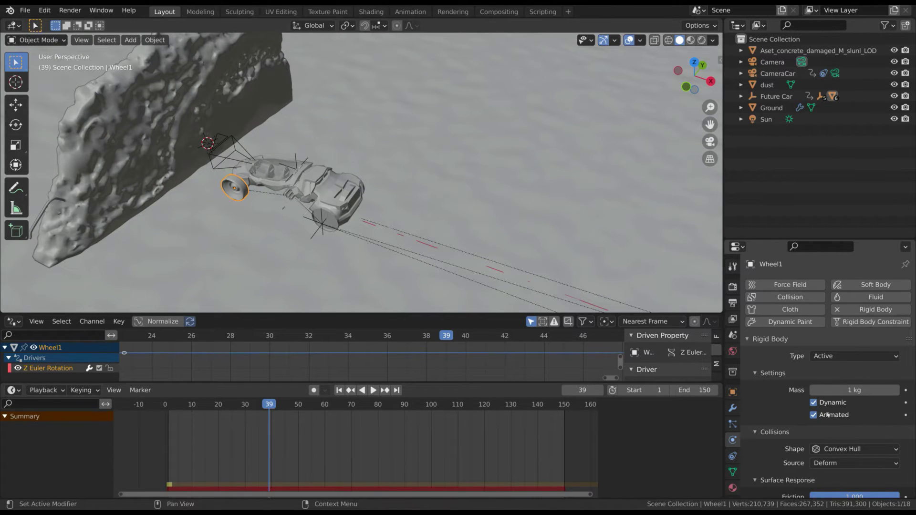
pyautogui.press('i')
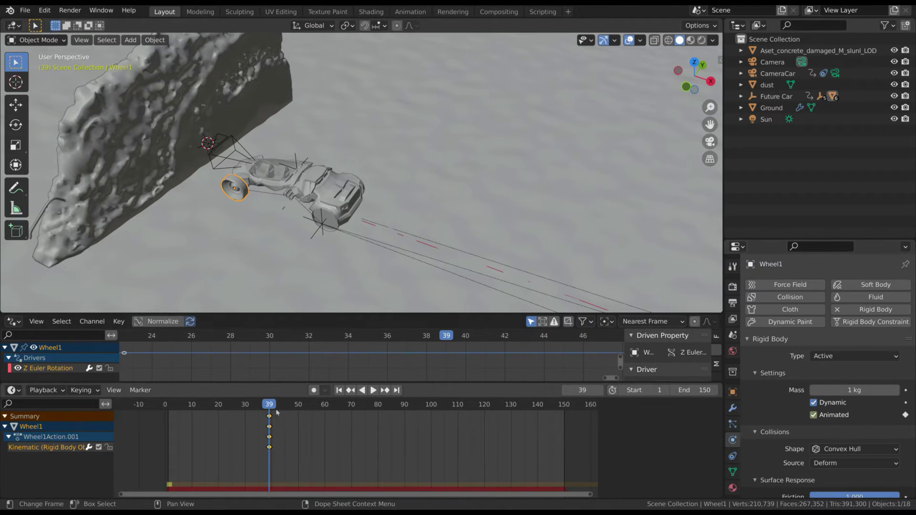
# At frame 40, insert a second keyframe for the Animated setting of Wheel1's rigid body.
pyautogui.press('Right')
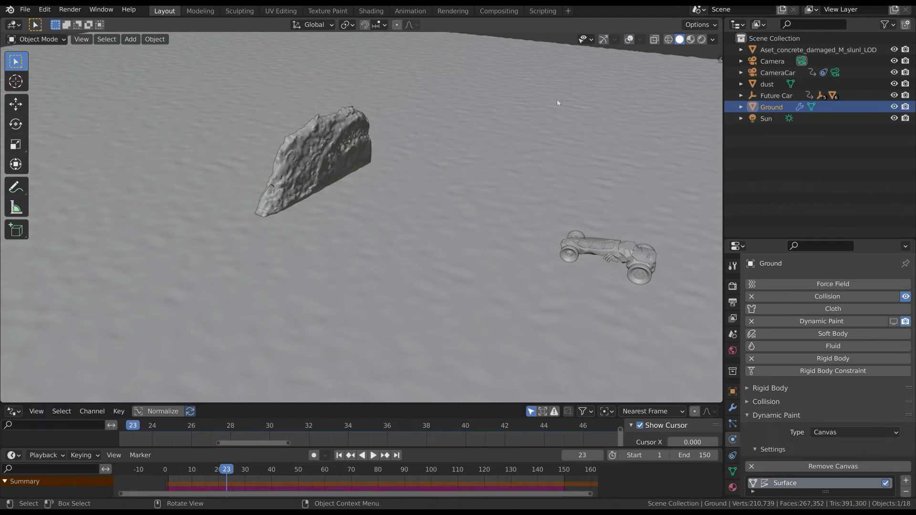
# Play the crash with only the scene's surfaces shown, and scrub back through the wall impact to examine the wheels.
pyautogui.press('space')
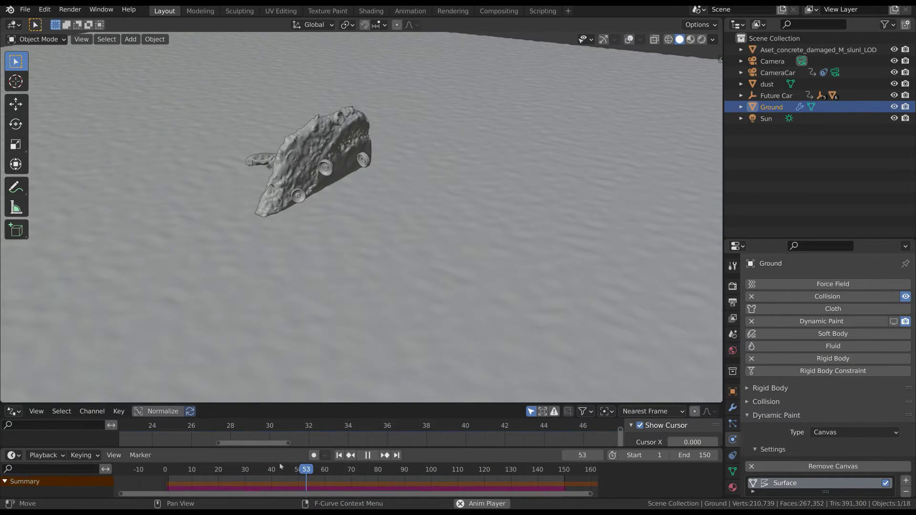
pyautogui.click(256, 468)
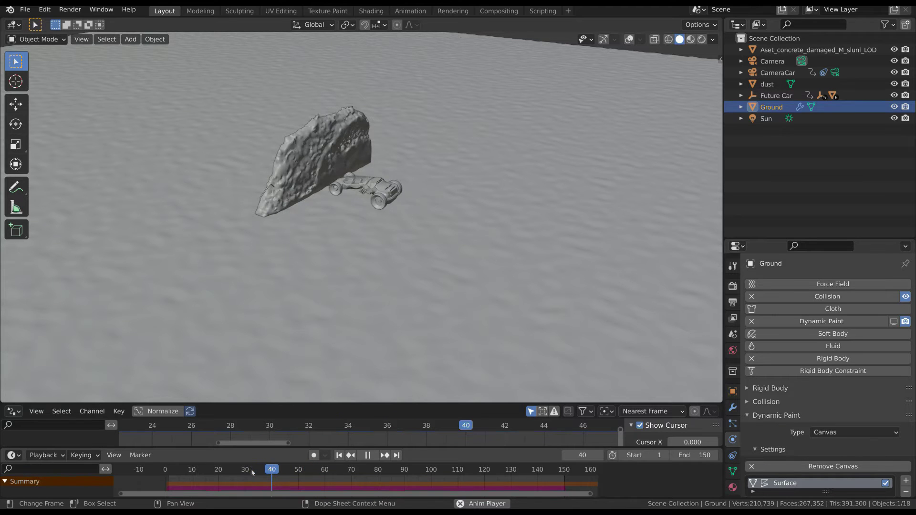
pyautogui.click(206, 465)
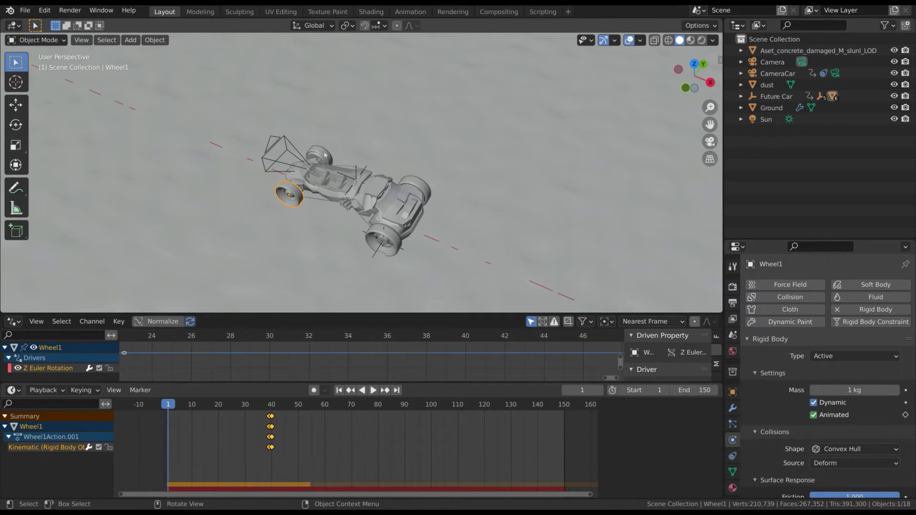
# Separate the rear half of the car's body mesh into its own object, selecting its faces through the mesh with X-ray on.
pyautogui.click(323, 155)
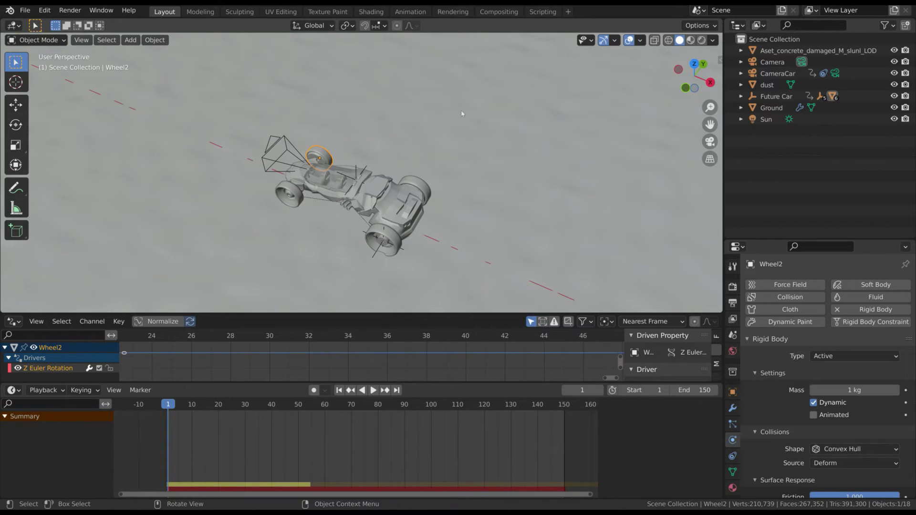
pyautogui.click(391, 202)
pyautogui.moveTo(391, 203); pyautogui.dragTo(507, 137, button='middle')
pyautogui.press('Tab')
pyautogui.hotkey('alt', 'a')
pyautogui.click(653, 40)
pyautogui.press('c')
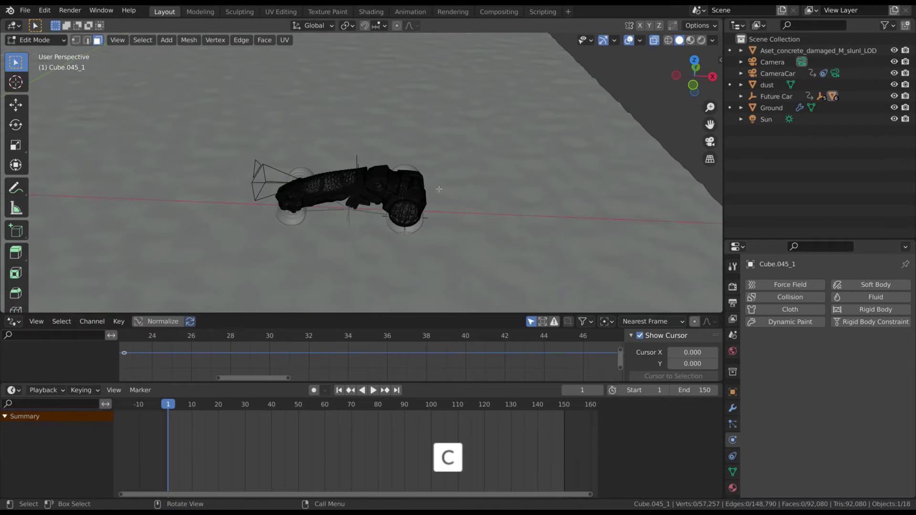
pyautogui.moveTo(389, 179)
pyautogui.mouseDown()
pyautogui.moveTo(396, 198)
pyautogui.moveTo(411, 180)
pyautogui.moveTo(427, 196)
pyautogui.mouseUp()
pyautogui.press('Escape')
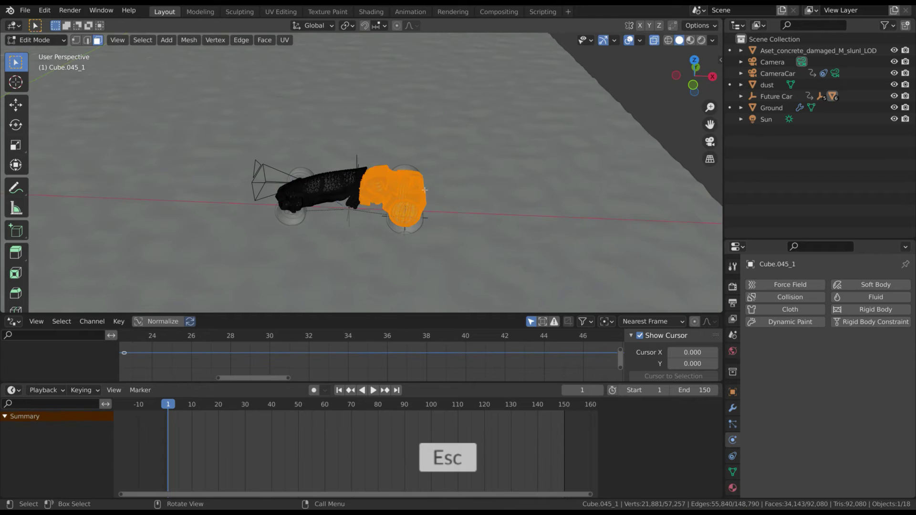
pyautogui.moveTo(427, 196)
pyautogui.mouseDown(button='middle')
pyautogui.moveTo(315, 199)
pyautogui.moveTo(383, 187)
pyautogui.mouseUp(button='middle')
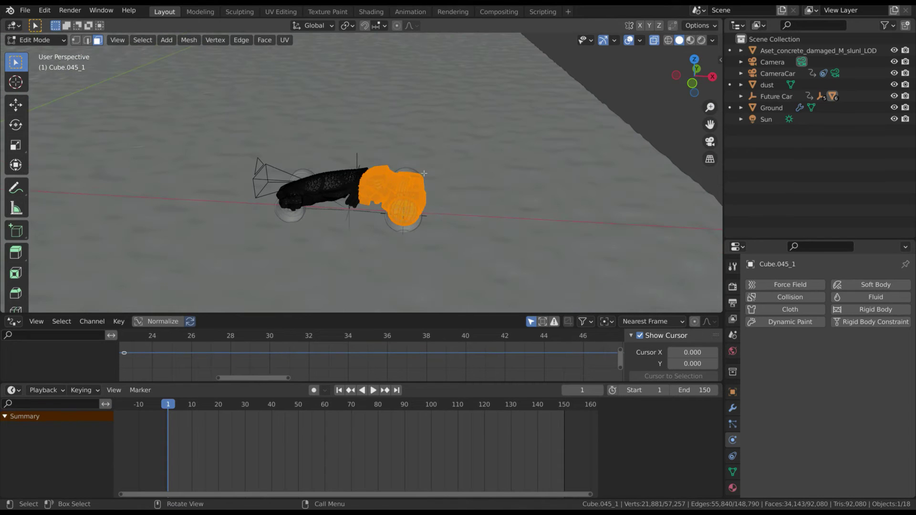
pyautogui.press('p')
pyautogui.click(379, 175)
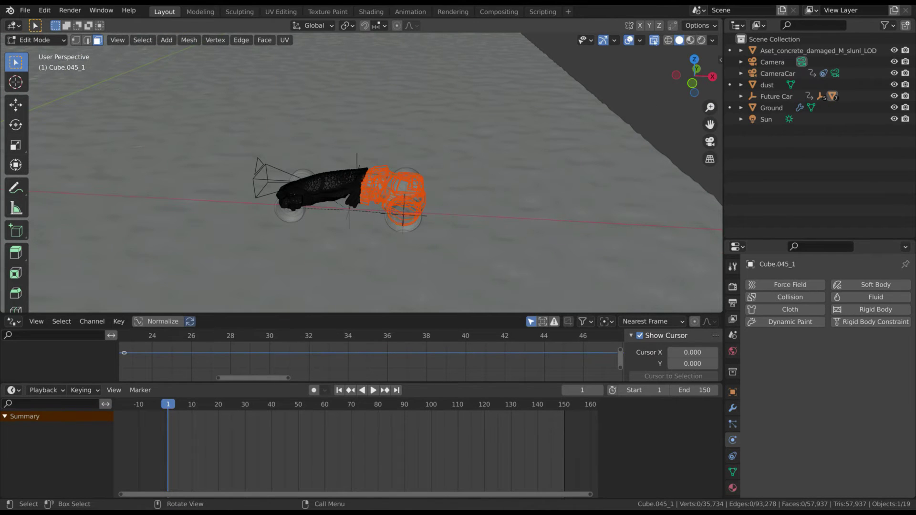
pyautogui.press('Tab')
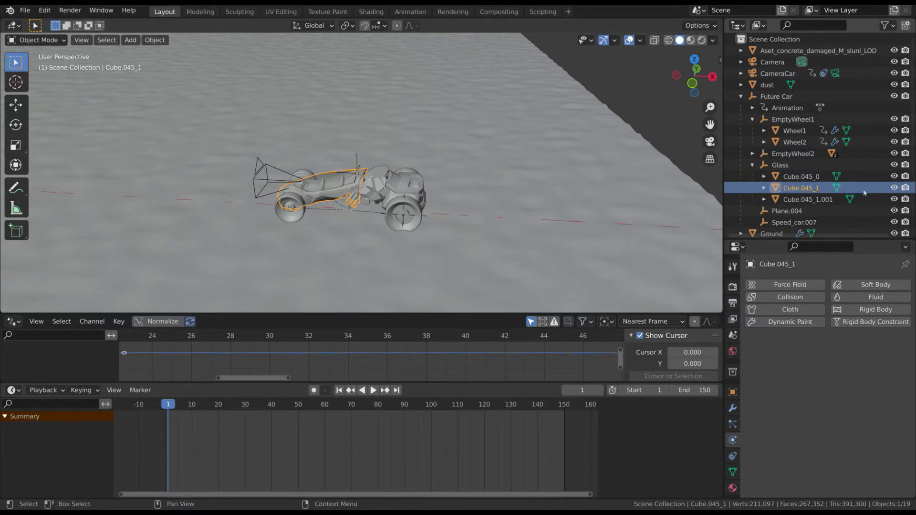
# Hide the front body part Cube.045_1, and add an active rigid body with Animated enabled to the separated rear part.
pyautogui.click(893, 188)
pyautogui.click(406, 157)
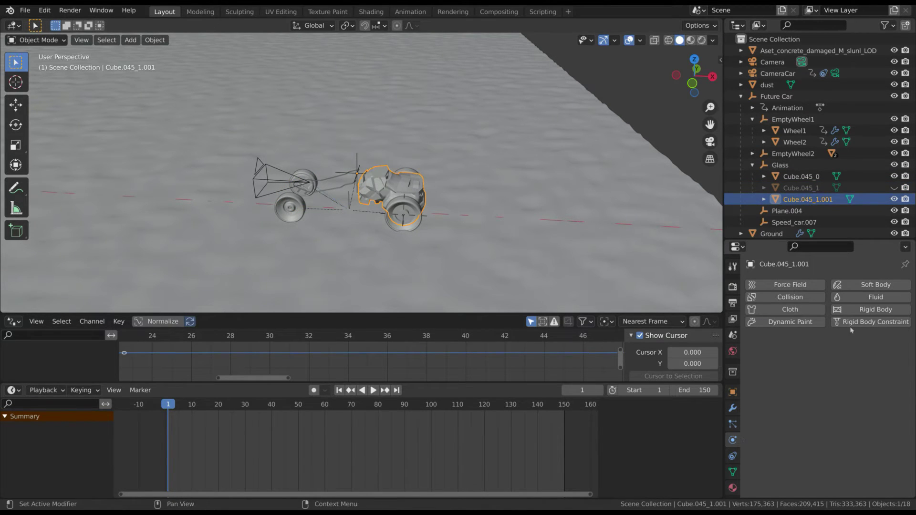
pyautogui.click(859, 310)
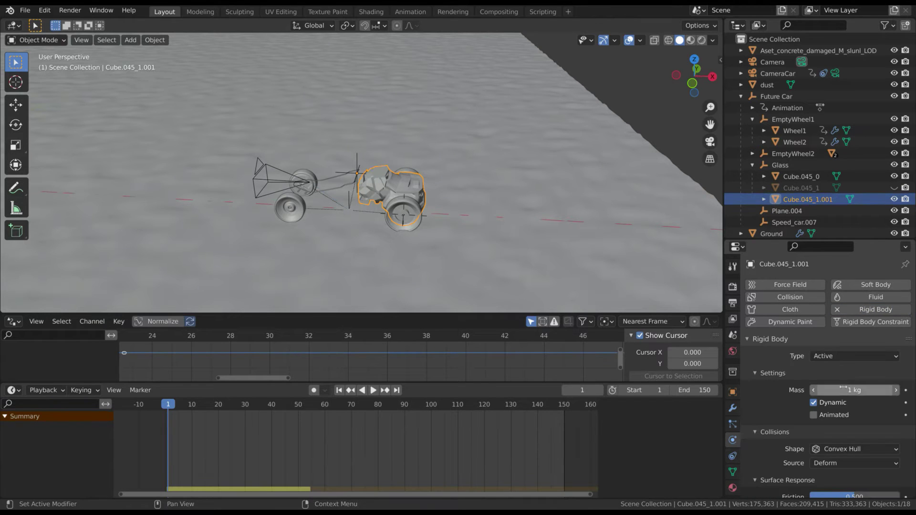
pyautogui.press('space')
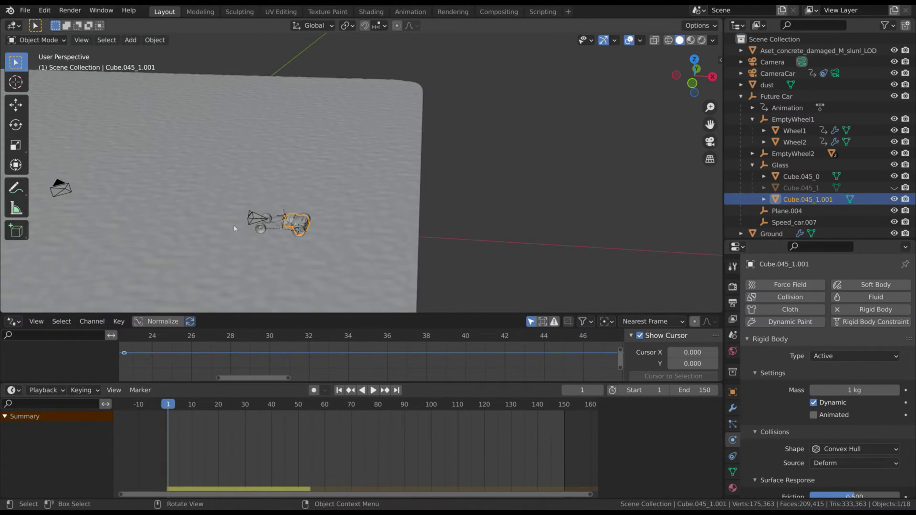
pyautogui.click(814, 415)
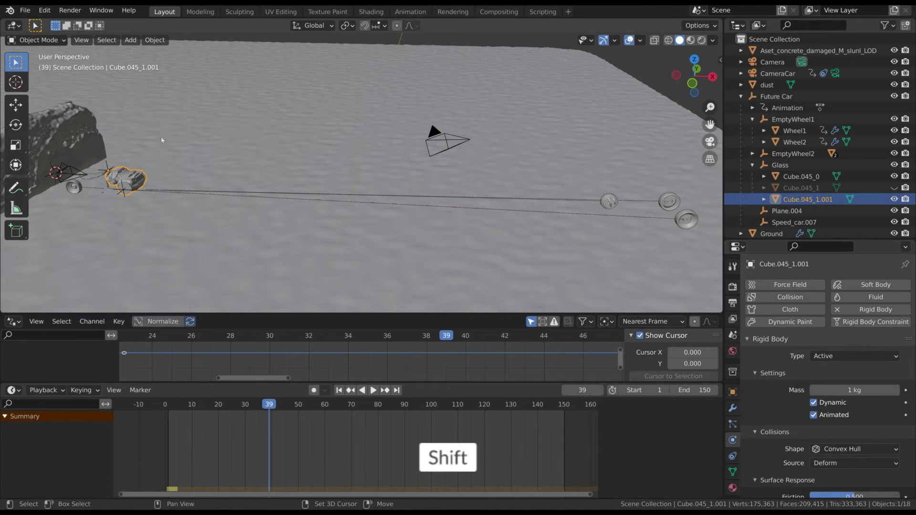
# Keyframe the rear body part's rigid body with Animated on at frame 42 and off at frame 43.
pyautogui.keyDown('shift'); pyautogui.moveTo(162, 138); pyautogui.dragTo(336, 193, button='middle'); pyautogui.keyUp('shift')
pyautogui.moveTo(271, 405); pyautogui.dragTo(277, 406)
pyautogui.press('i')
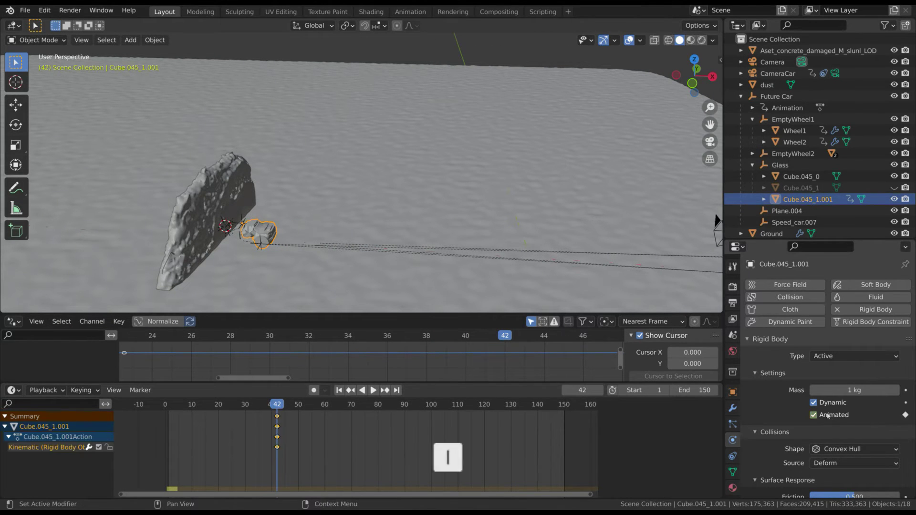
pyautogui.click(279, 406)
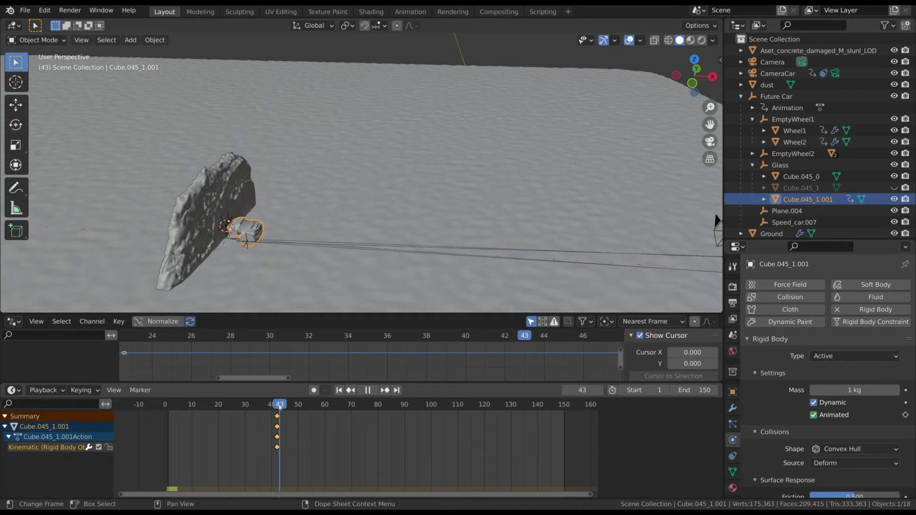
pyautogui.click(814, 415)
pyautogui.press('i')
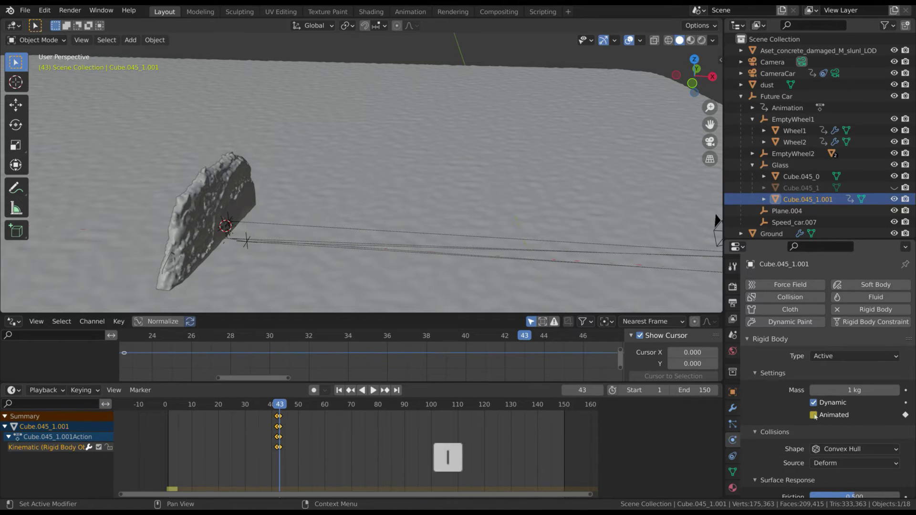
# Return to the first frame and play the simulation to check how the rear body part and wheels break off.
pyautogui.click(339, 391)
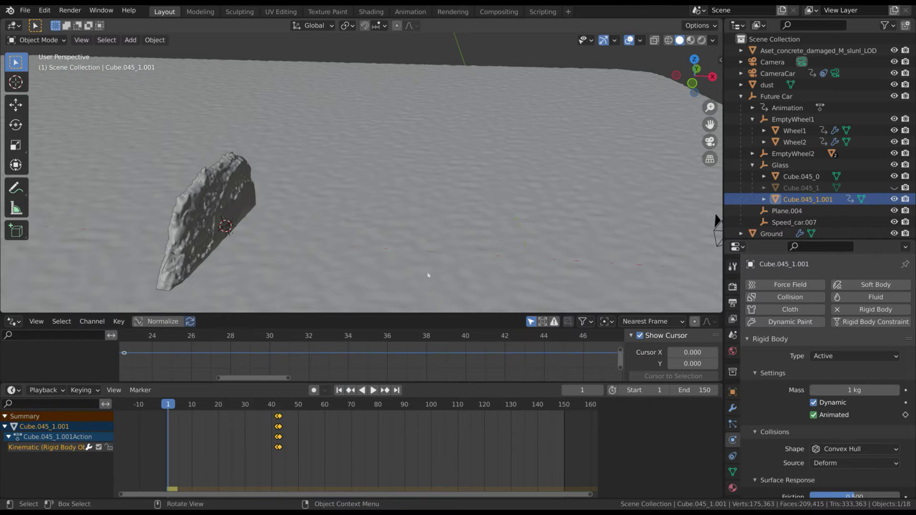
pyautogui.keyDown('shift'); pyautogui.moveTo(344, 245); pyautogui.dragTo(439, 238, button='middle'); pyautogui.keyUp('shift')
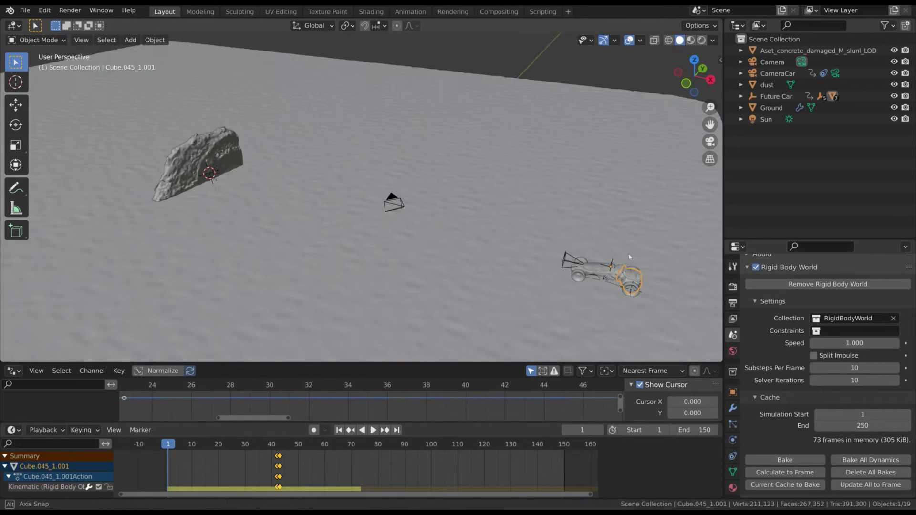
pyautogui.keyDown('shift'); pyautogui.moveTo(573, 268); pyautogui.dragTo(684, 327, button='middle'); pyautogui.keyUp('shift')
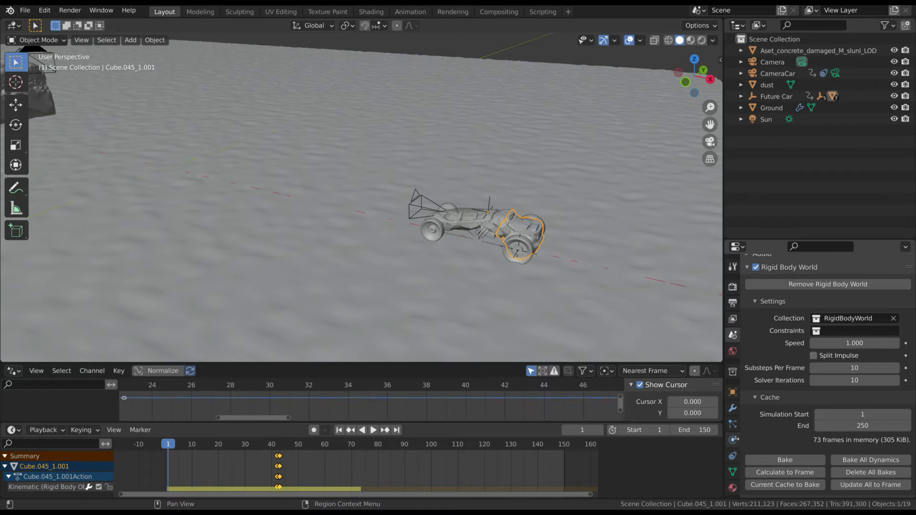
# Set the rear body part's rigid body mass to 50 kg and its friction to 1.
pyautogui.click(733, 441)
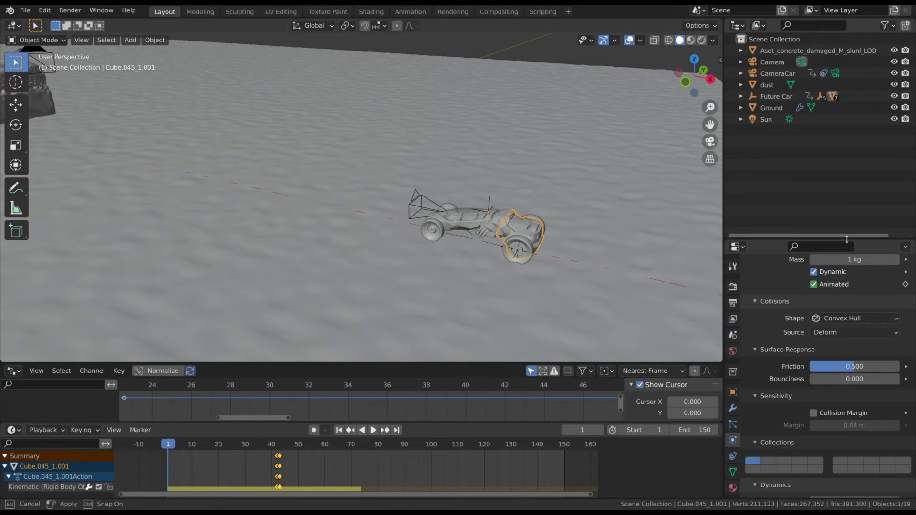
pyautogui.scroll(1, 856, 257)
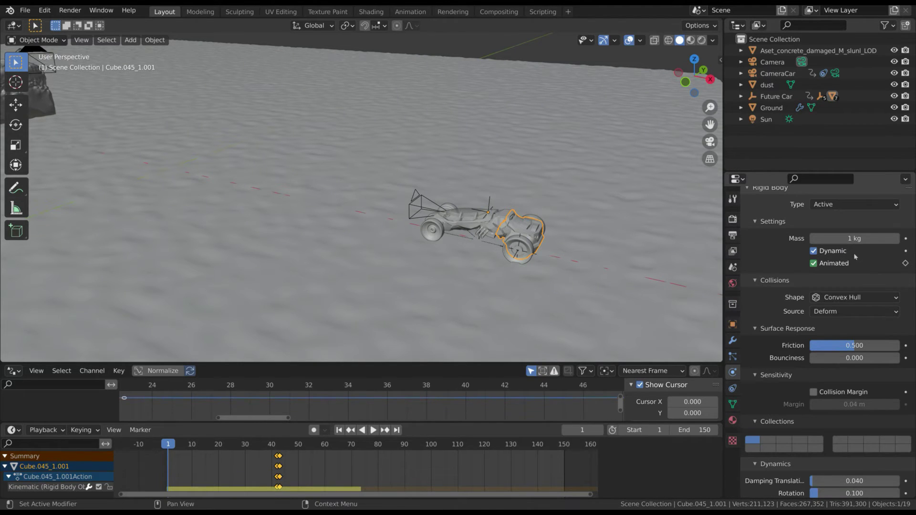
pyautogui.click(854, 238)
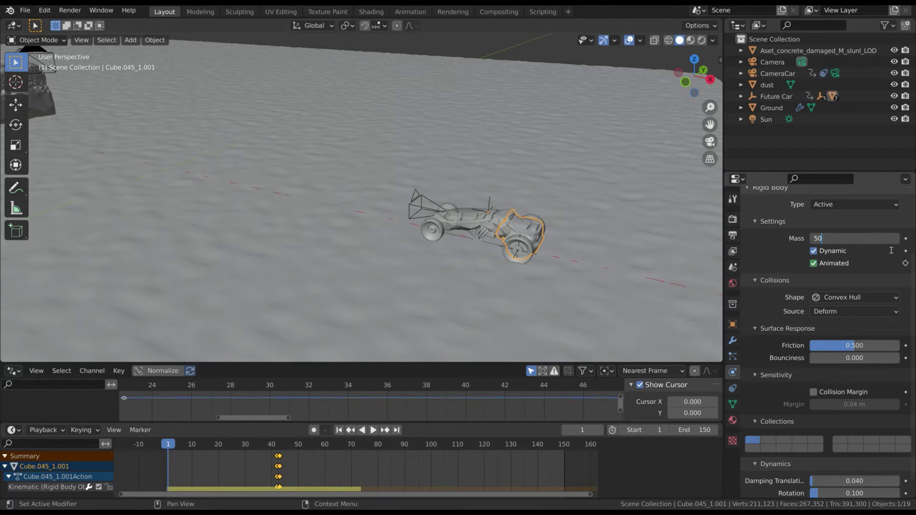
pyautogui.press('Return')
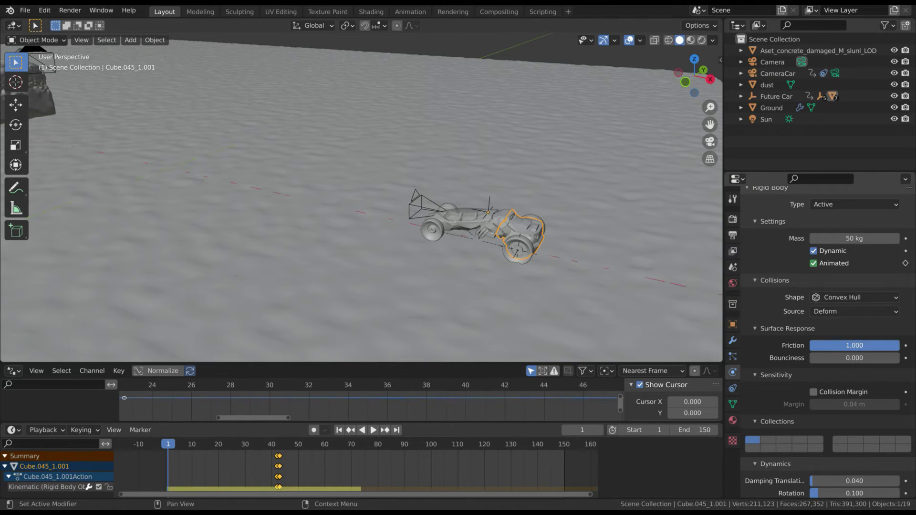
# Review the scene's Rigid Body World settings, including the simulation cache and baking options.
pyautogui.click(733, 267)
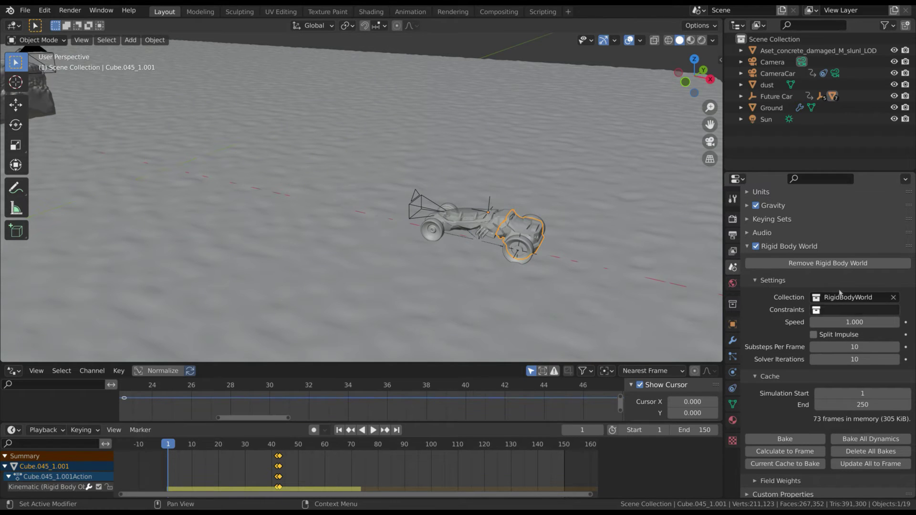
pyautogui.scroll(1, 839, 293)
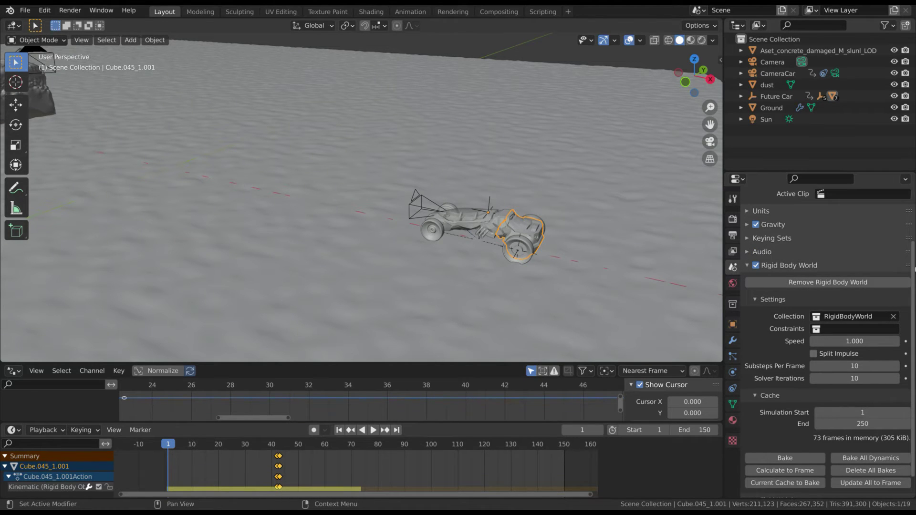
pyautogui.scroll(-1, 914, 308)
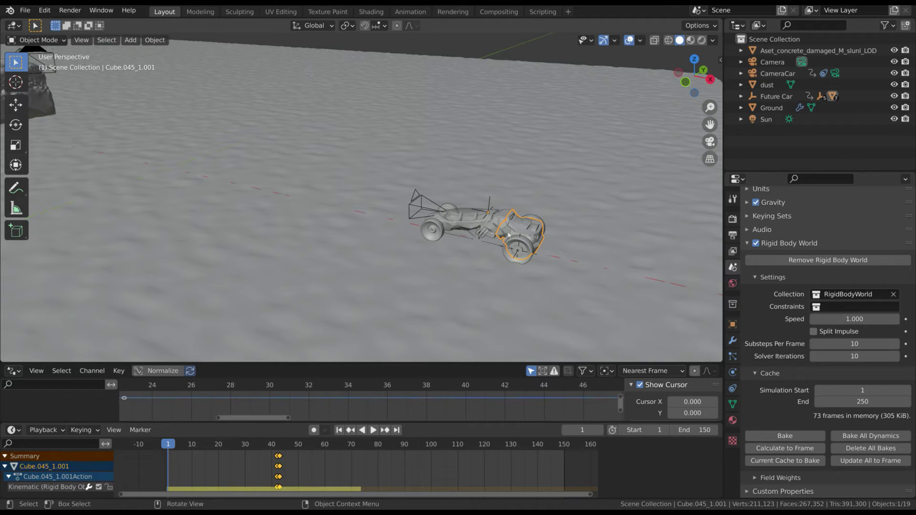
pyautogui.click(157, 40)
pyautogui.moveTo(186, 311)
# Play the start of the simulation and scrub to frame 38, with the car and the wall both in close view.
pyautogui.keyDown('shift'); pyautogui.moveTo(301, 219); pyautogui.dragTo(413, 243, button='middle'); pyautogui.keyUp('shift')
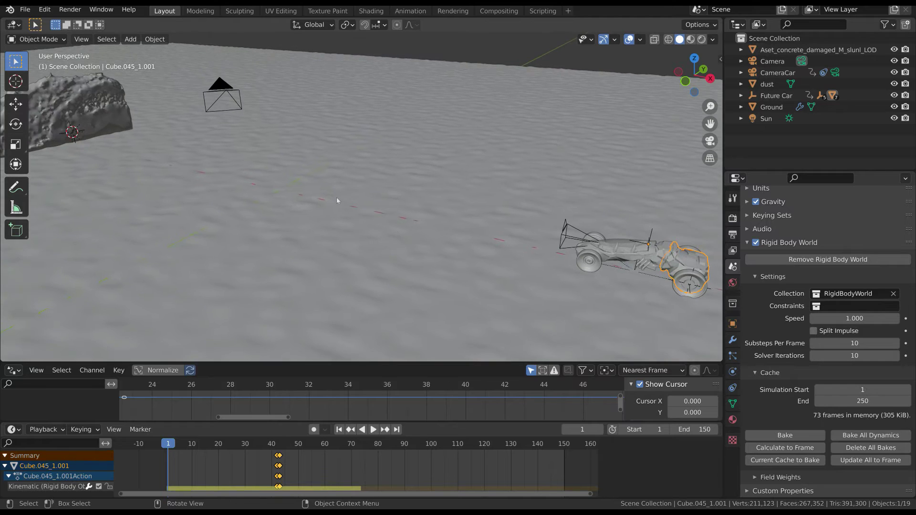
pyautogui.scroll(-2, 337, 196)
pyautogui.moveTo(313, 190); pyautogui.dragTo(326, 206, button='middle')
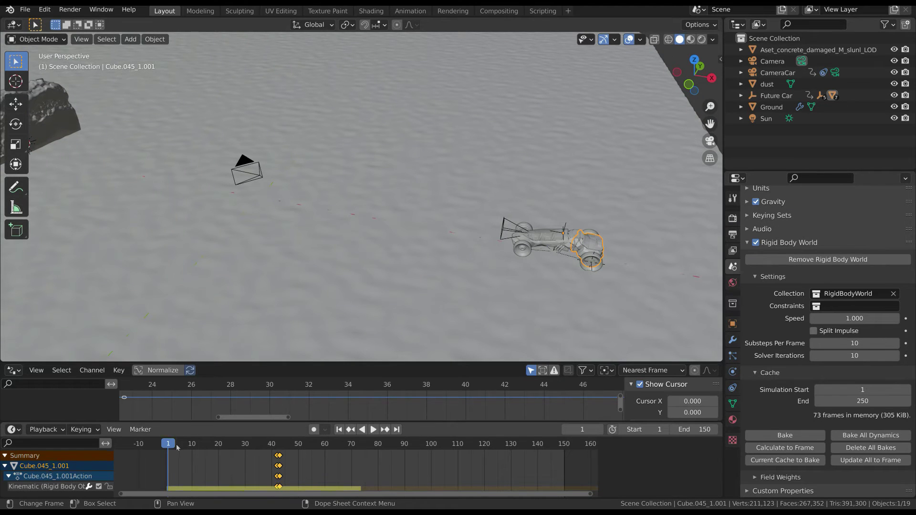
pyautogui.press('space')
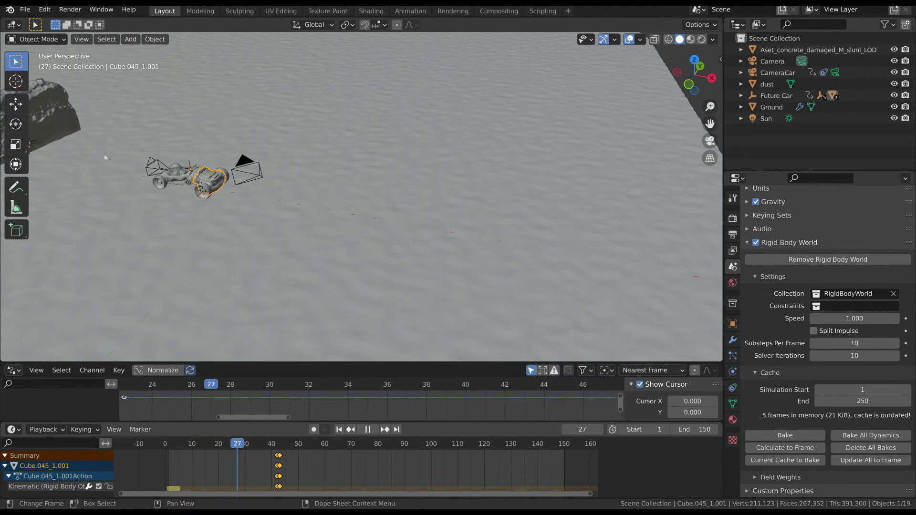
pyautogui.press('Escape')
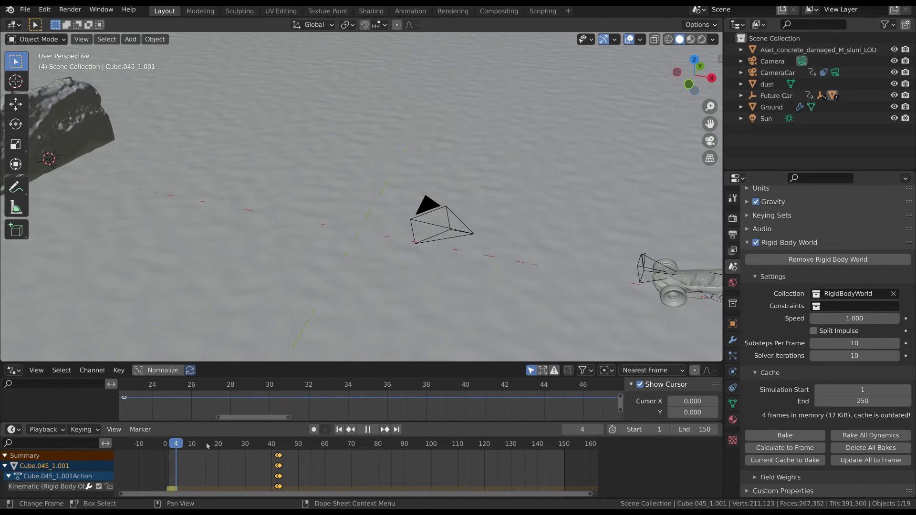
pyautogui.moveTo(206, 445); pyautogui.dragTo(267, 451)
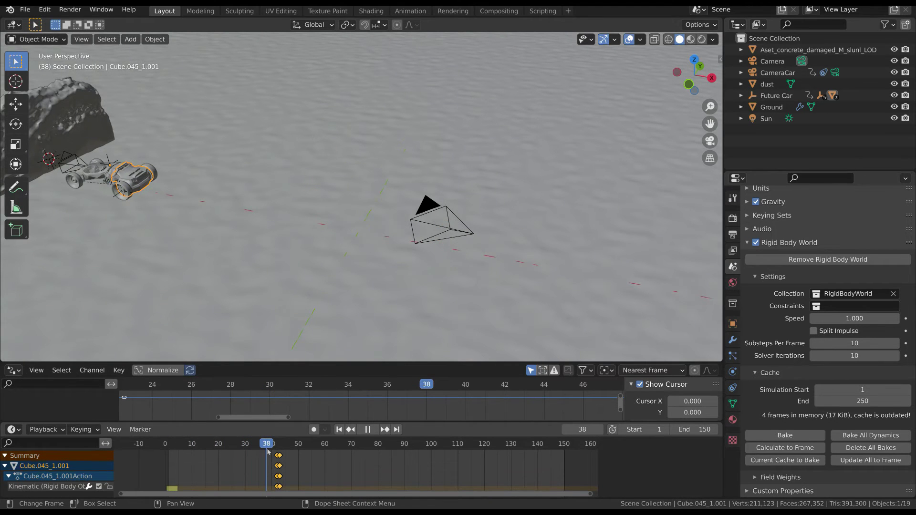
pyautogui.keyDown('shift'); pyautogui.moveTo(119, 229); pyautogui.dragTo(297, 275, button='middle'); pyautogui.keyUp('shift')
pyautogui.scroll(1, 306, 230)
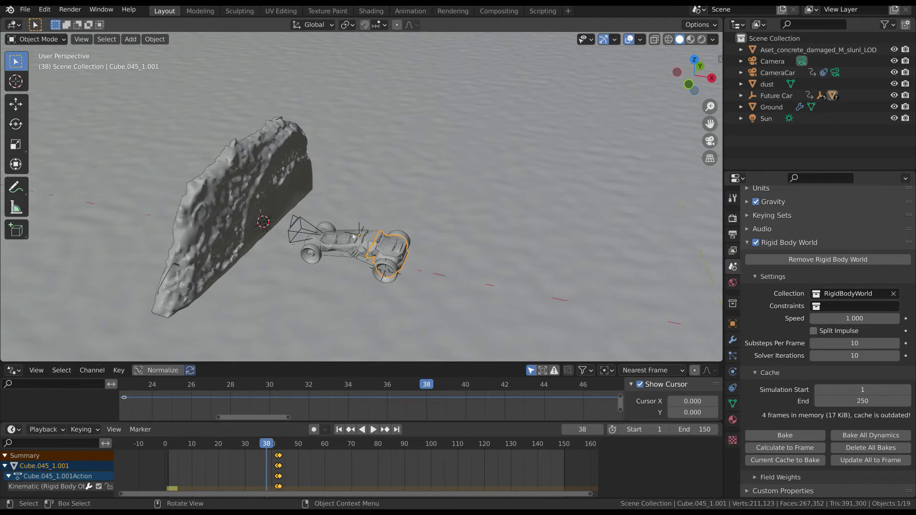
# Hide the CameraCar camera and advance the animation to frame 40.
pyautogui.press('Delete')
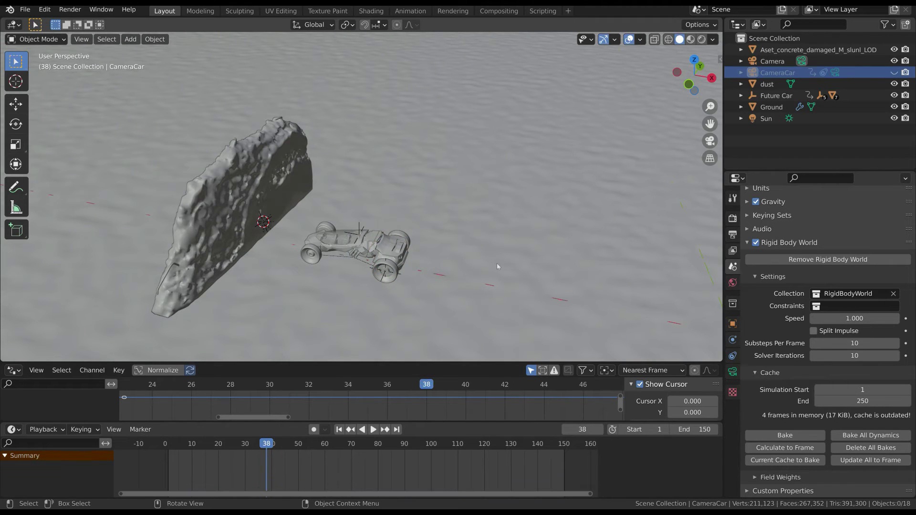
pyautogui.press('Right')
pyautogui.press('Right')
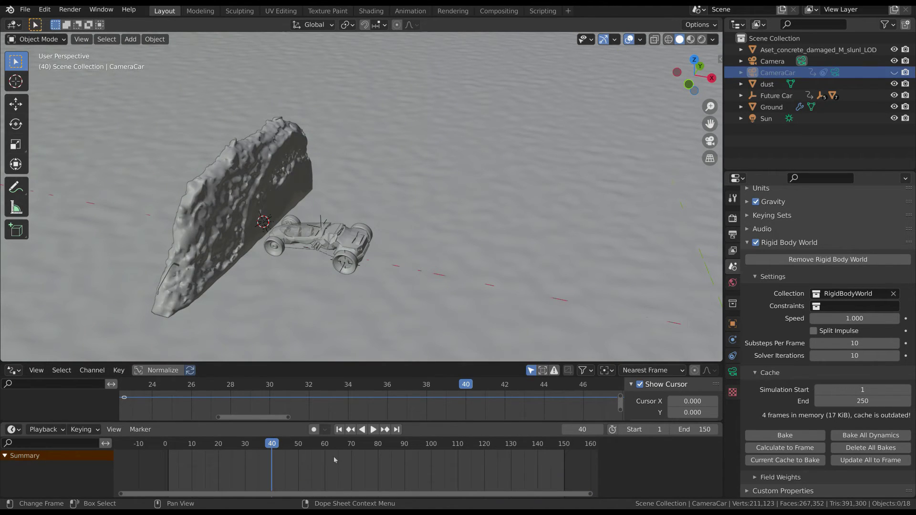
# Open the car's front body mesh in Edit Mode with X-ray display on.
pyautogui.moveTo(327, 314); pyautogui.dragTo(371, 214, button='middle')
pyautogui.click(342, 207)
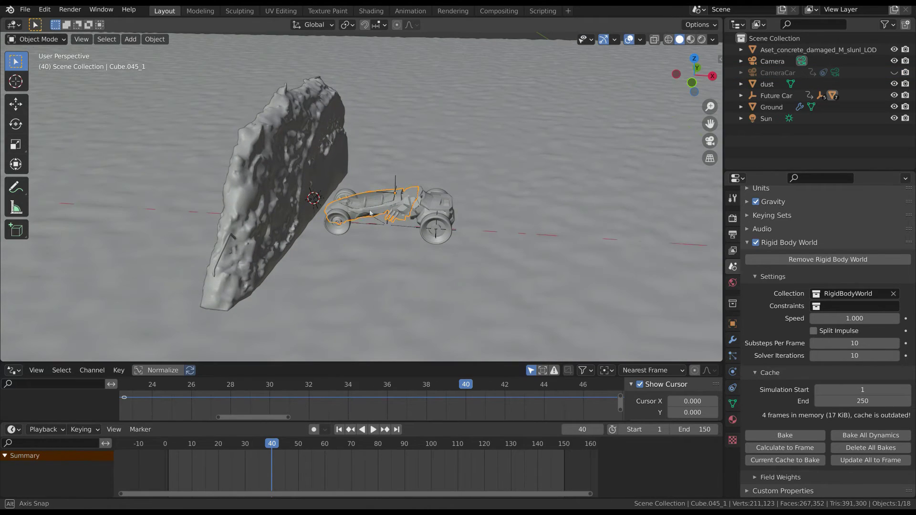
pyautogui.scroll(2, 343, 209)
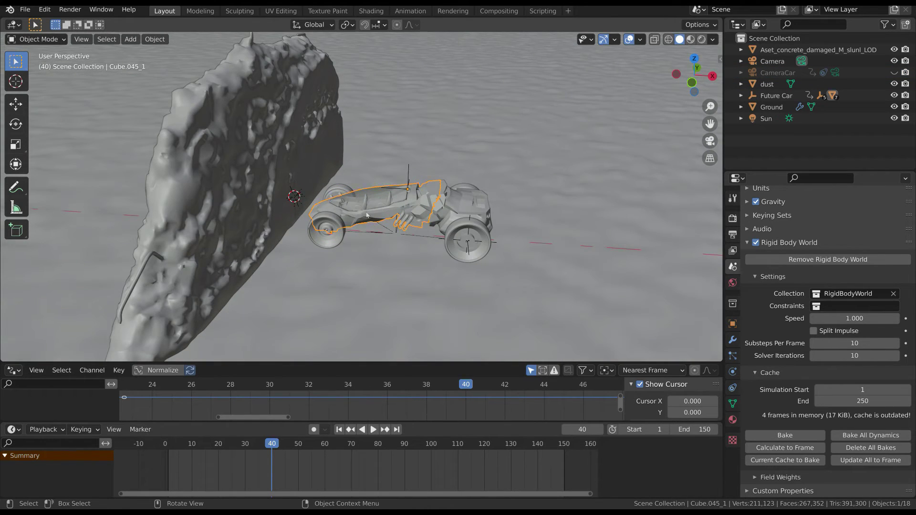
pyautogui.press('Tab')
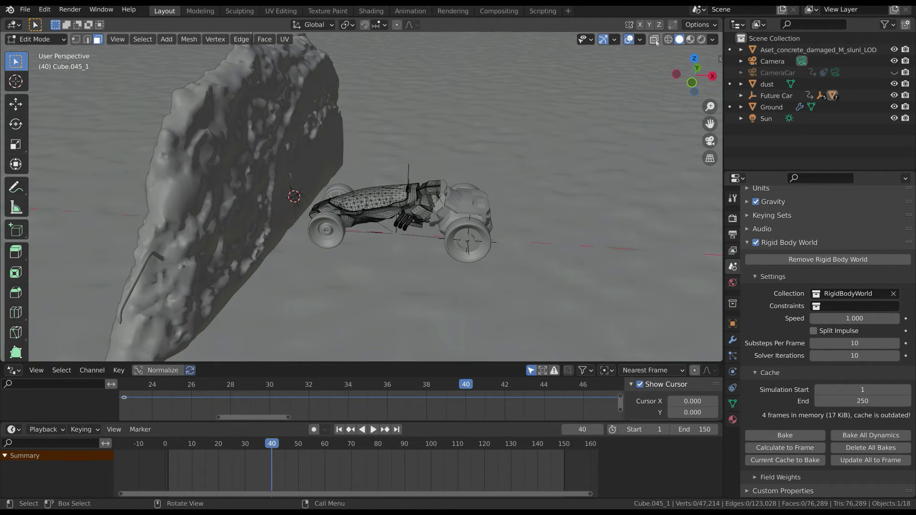
pyautogui.hotkey('alt', 'z')
# Circle-select all faces of the car's nose, checking from several angles, and separate the selection into its own object.
pyautogui.press('c')
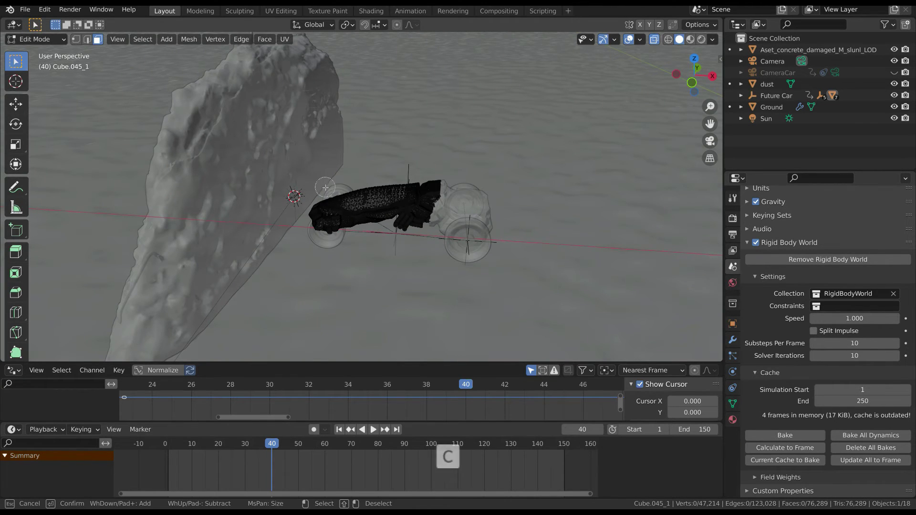
pyautogui.click(311, 206)
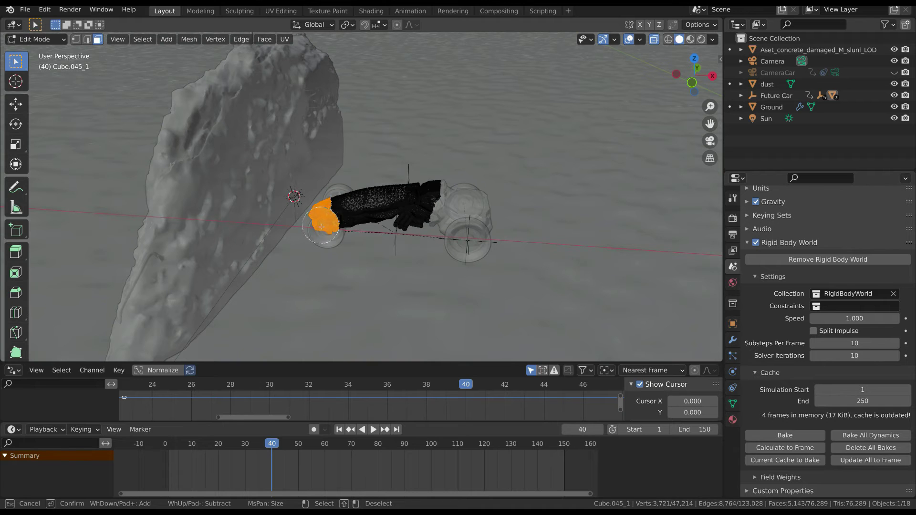
pyautogui.moveTo(322, 226); pyautogui.dragTo(321, 217)
pyautogui.rightClick(369, 172)
pyautogui.moveTo(357, 170)
pyautogui.mouseDown(button='middle')
pyautogui.moveTo(405, 186)
pyautogui.moveTo(342, 186)
pyautogui.moveTo(339, 204)
pyautogui.mouseUp(button='middle')
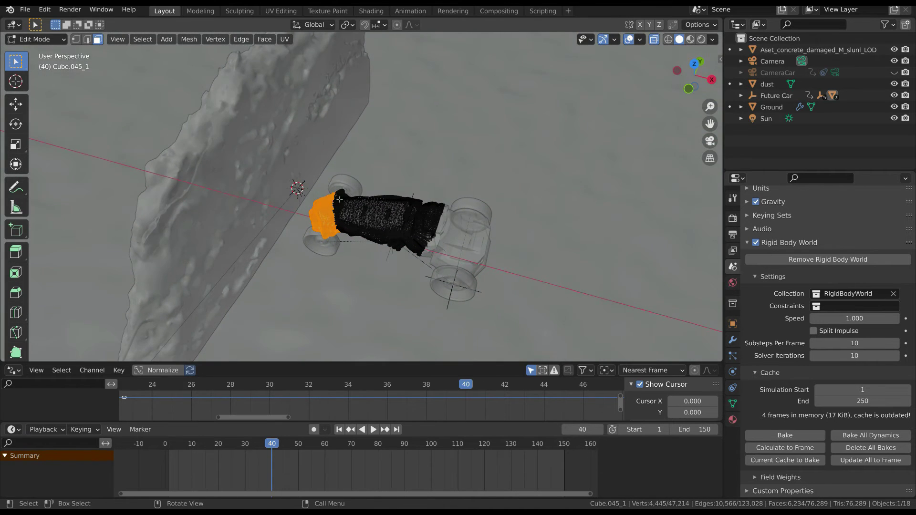
pyautogui.press('c')
pyautogui.moveTo(339, 199); pyautogui.dragTo(331, 193)
pyautogui.rightClick(342, 169)
pyautogui.moveTo(342, 168); pyautogui.dragTo(334, 166, button='middle')
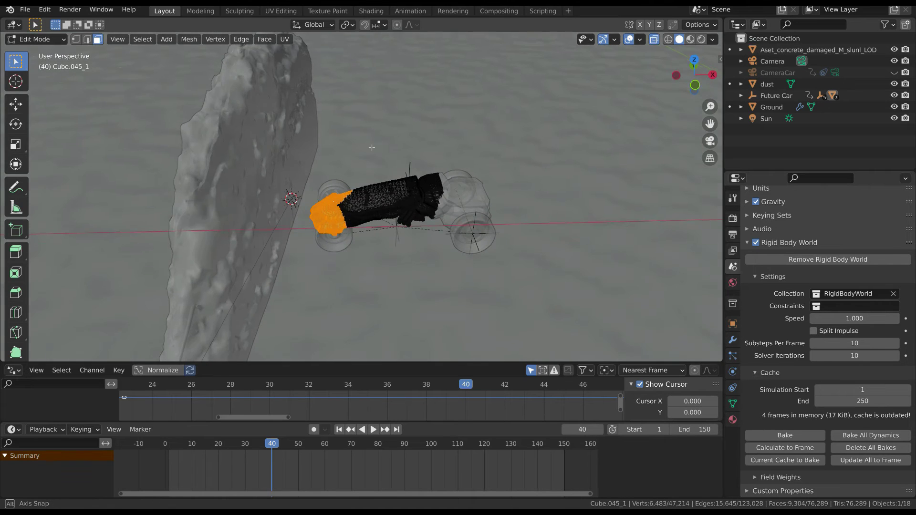
pyautogui.press('p')
pyautogui.click(329, 147)
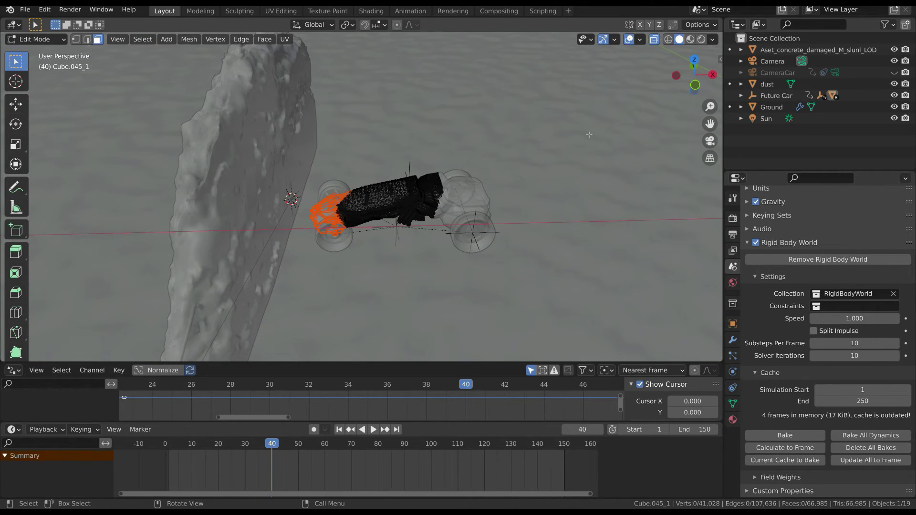
# Return to Object Mode, select the separated nose piece and apply Quick Explode to it at frame 41.
pyautogui.press('Tab')
pyautogui.click(329, 194)
pyautogui.click(324, 210)
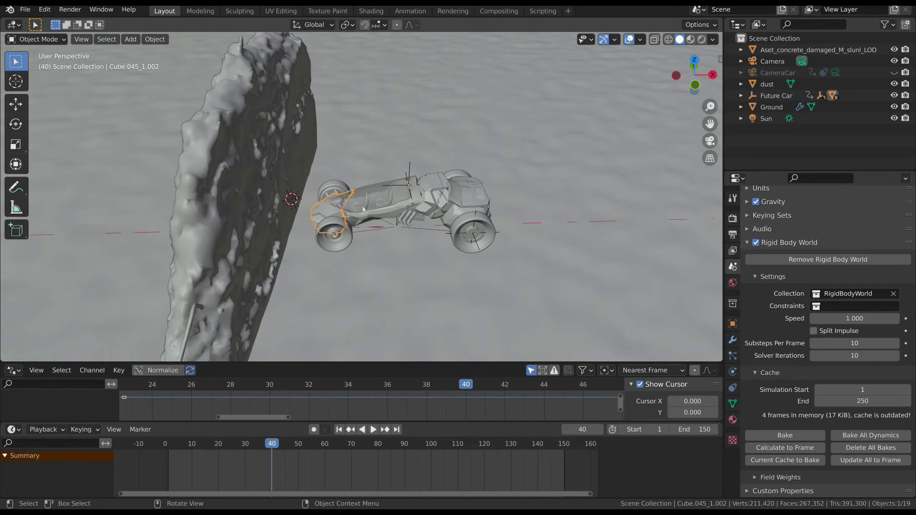
pyautogui.press('Right')
pyautogui.click(154, 40)
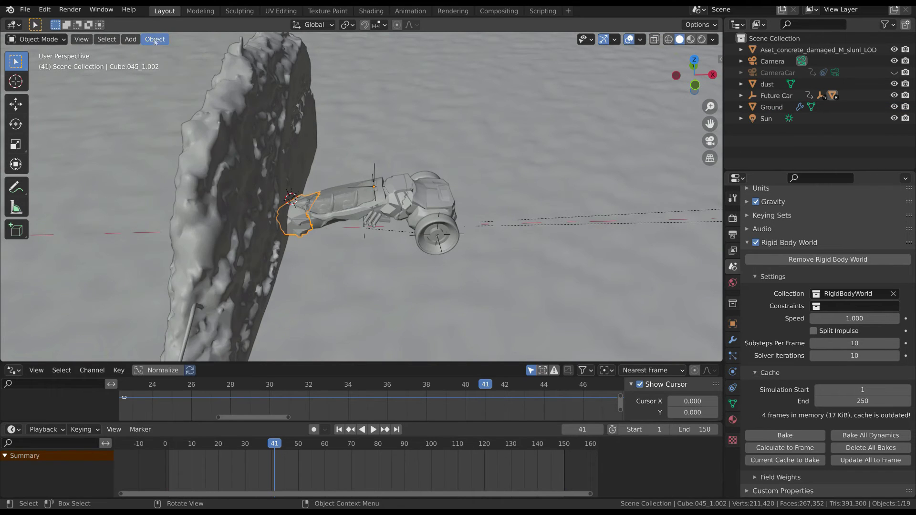
pyautogui.click(154, 39)
pyautogui.moveTo(210, 323)
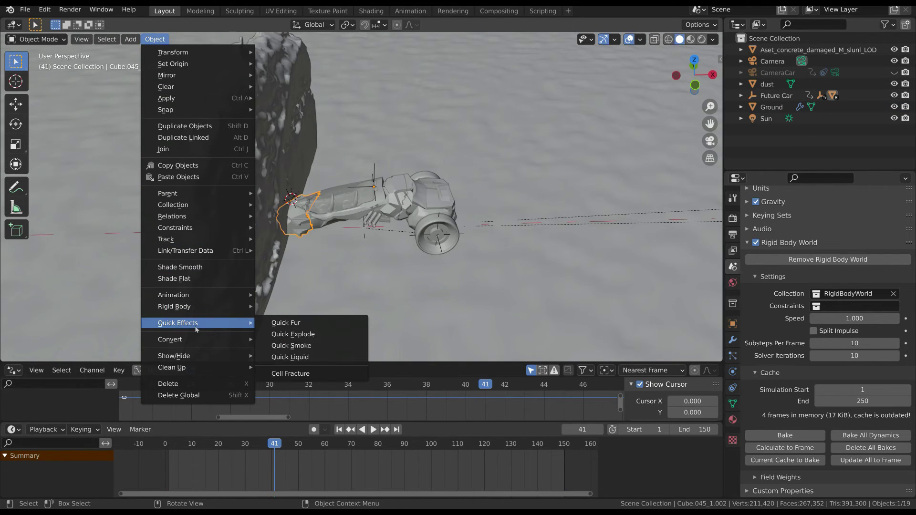
pyautogui.click(308, 336)
# Play the nose explosion through frame 60 with the impact area in close view.
pyautogui.moveTo(295, 212); pyautogui.dragTo(308, 237, button='middle')
pyautogui.scroll(3, 314, 198)
pyautogui.click(152, 257)
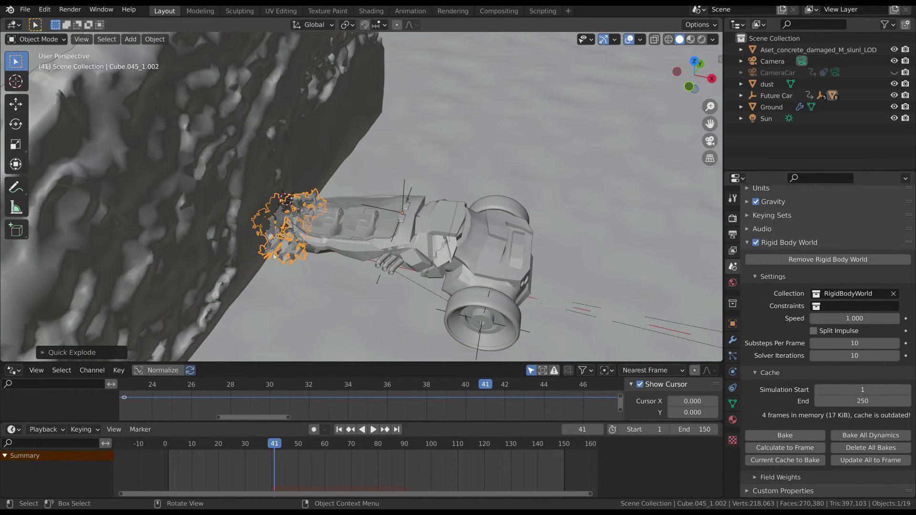
pyautogui.press('space')
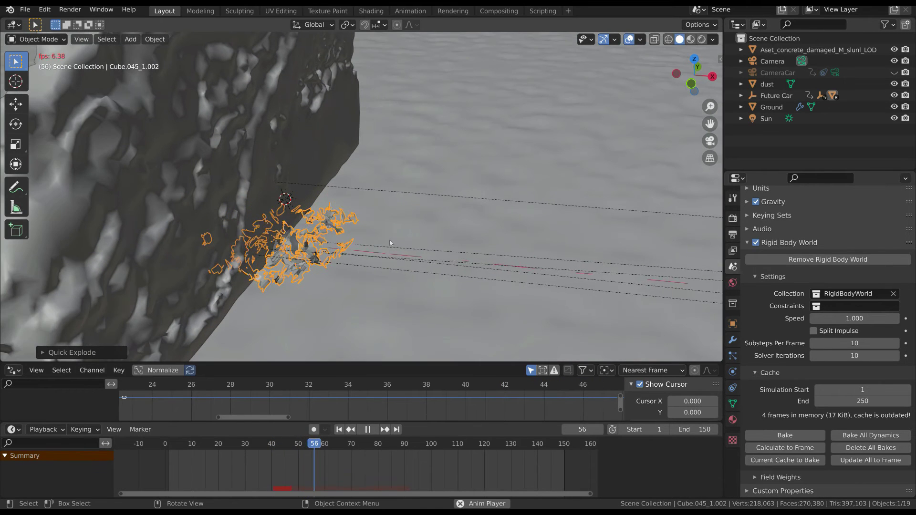
pyautogui.press('space')
# Set the nose's particle emission number to 200 and replay the explosion from just before the impact to frame 50.
pyautogui.click(733, 356)
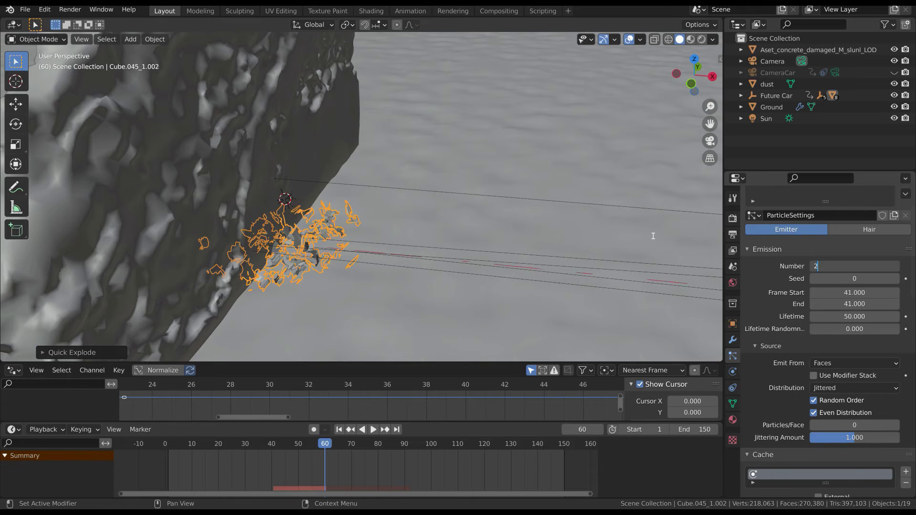
pyautogui.write('200')
pyautogui.press('Return')
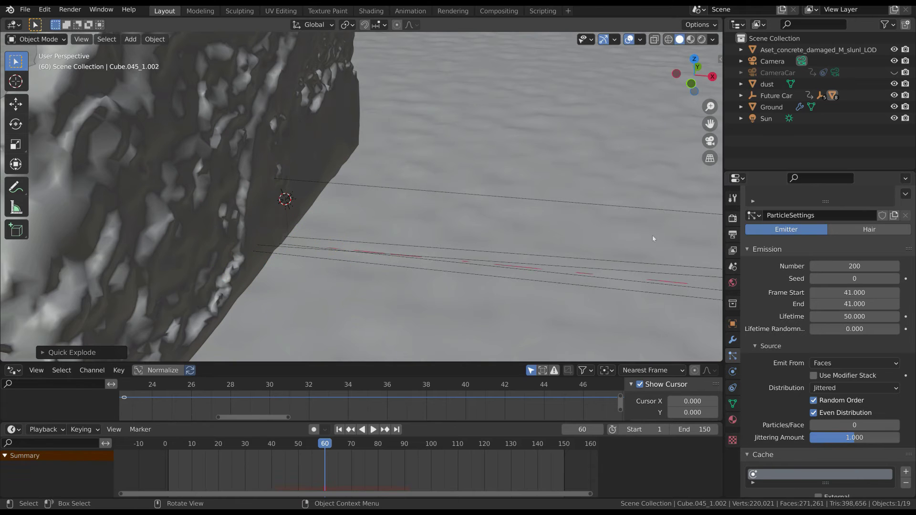
pyautogui.click(264, 445)
pyautogui.press('space')
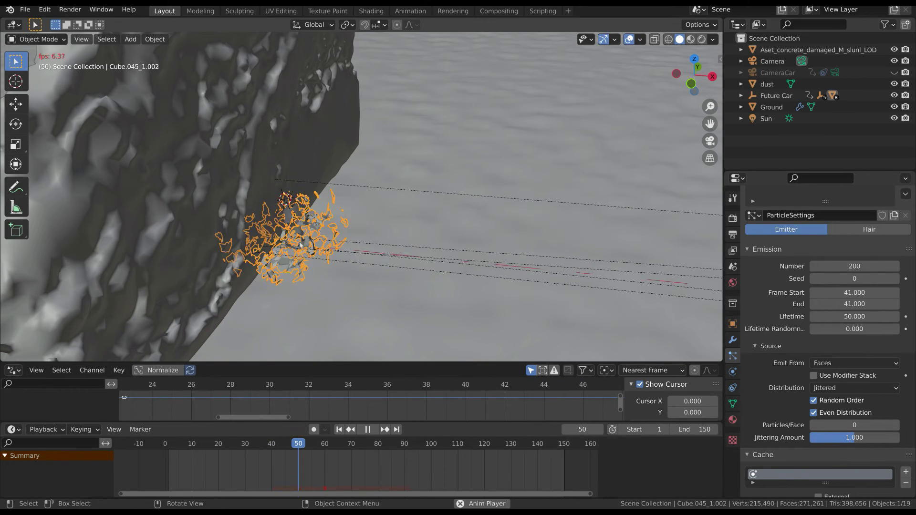
pyautogui.press('space')
# Set the particles' normal velocity to 3 m/s and replay the explosion to frame 52.
pyautogui.scroll(-1, 913, 267)
pyautogui.scroll(-10, 914, 267)
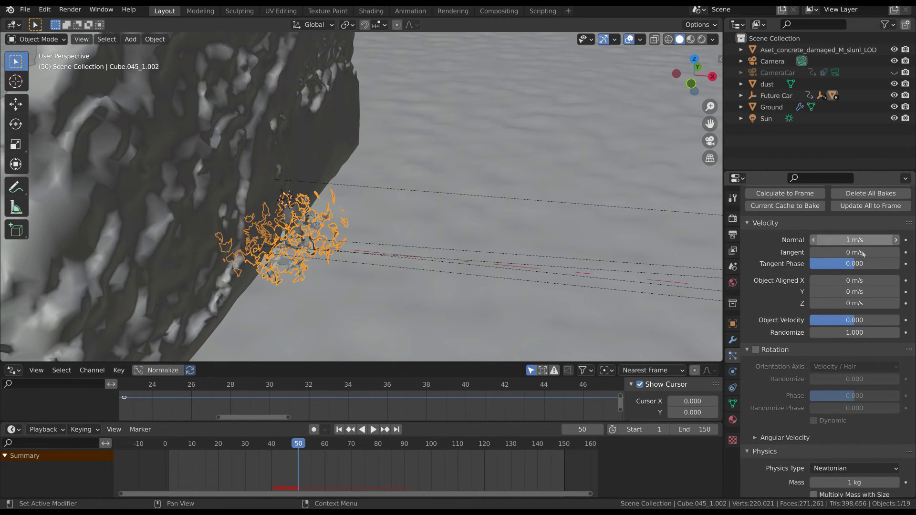
pyautogui.press('Return')
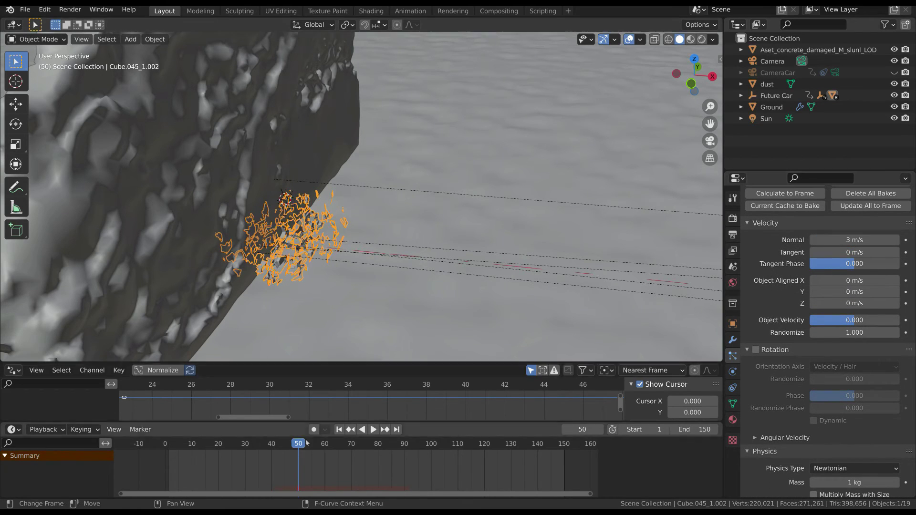
pyautogui.press('space')
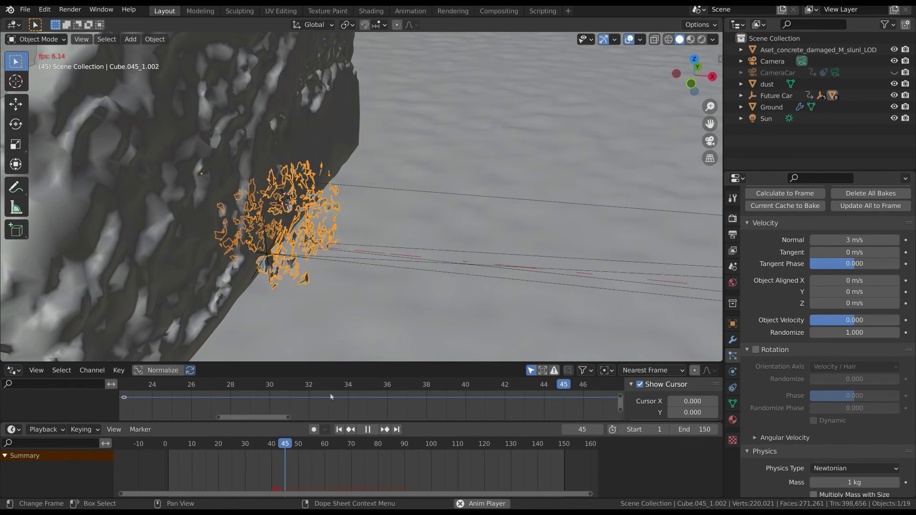
pyautogui.press('space')
# Enable dynamic particle rotation with the Normal orientation axis and play the explosion through frame 80.
pyautogui.moveTo(331, 190); pyautogui.dragTo(304, 180, button='middle')
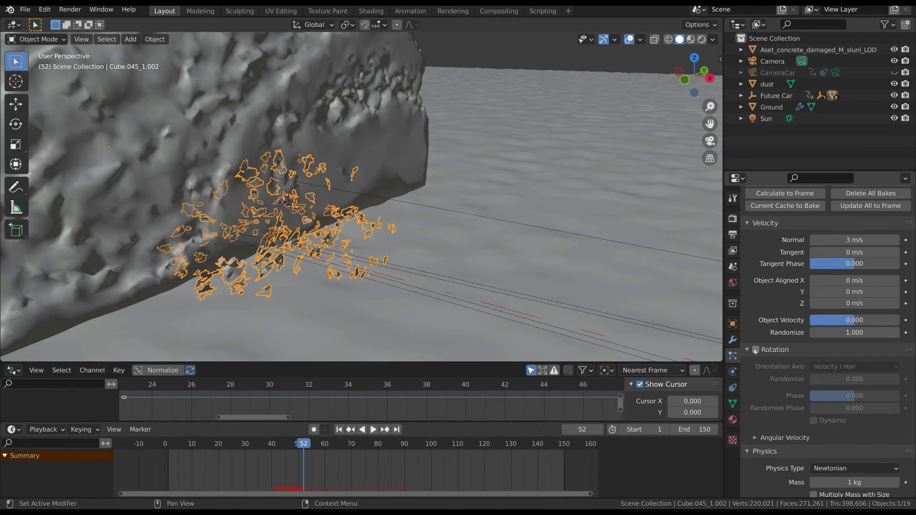
pyautogui.click(755, 350)
pyautogui.scroll(-1, 891, 376)
pyautogui.click(859, 347)
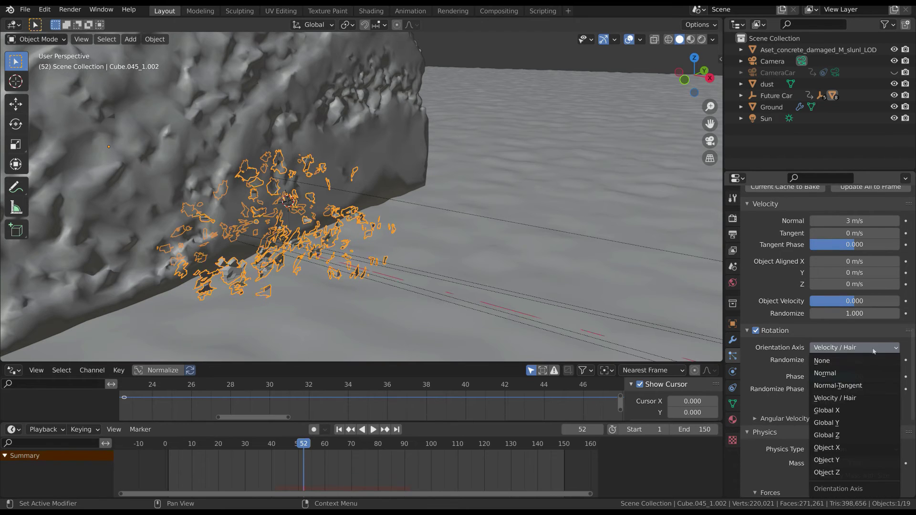
pyautogui.click(840, 375)
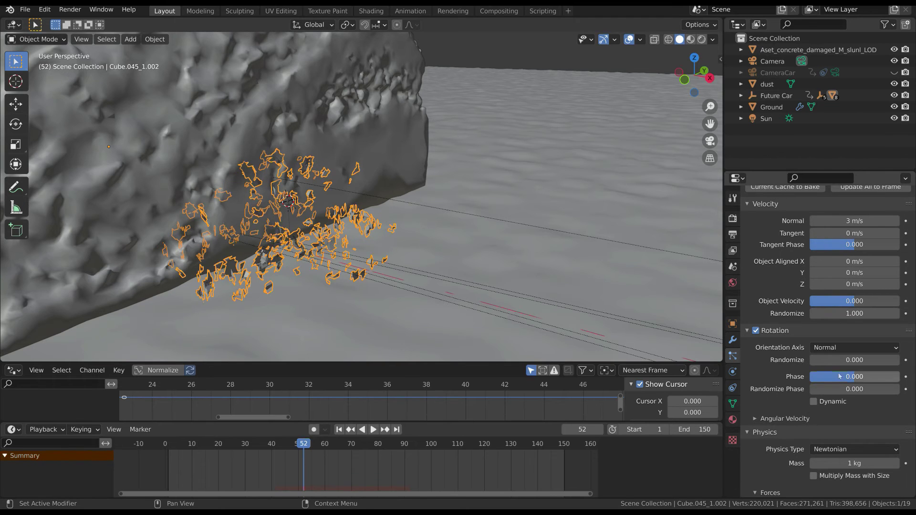
pyautogui.click(816, 402)
pyautogui.press('space')
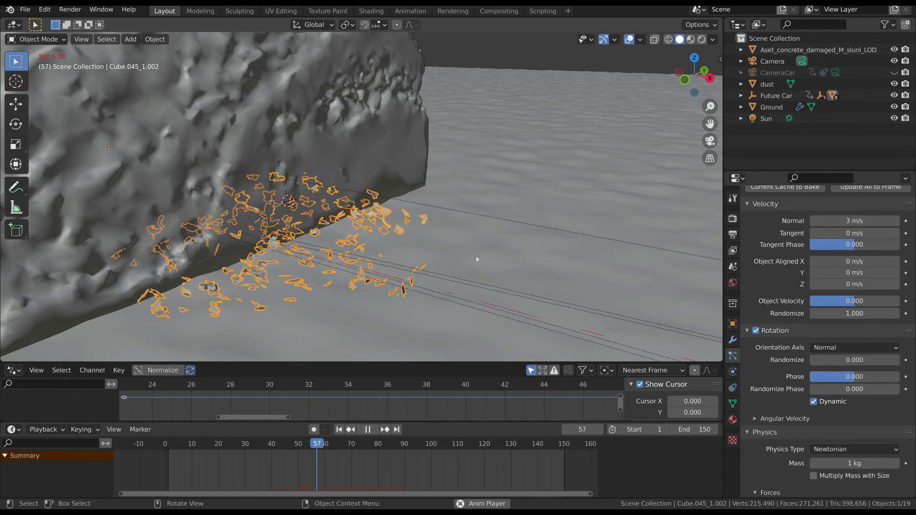
pyautogui.press('space')
# Add Collision physics to the Ground object.
pyautogui.click(547, 169)
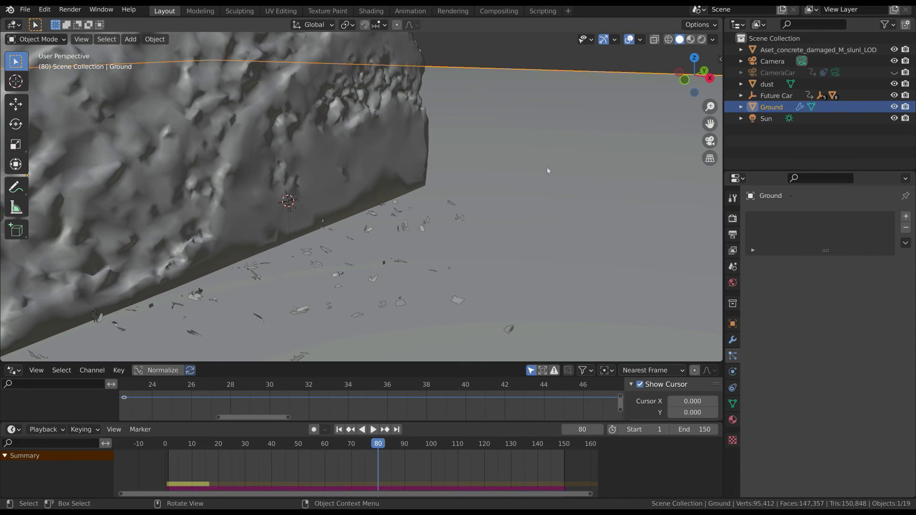
pyautogui.click(733, 372)
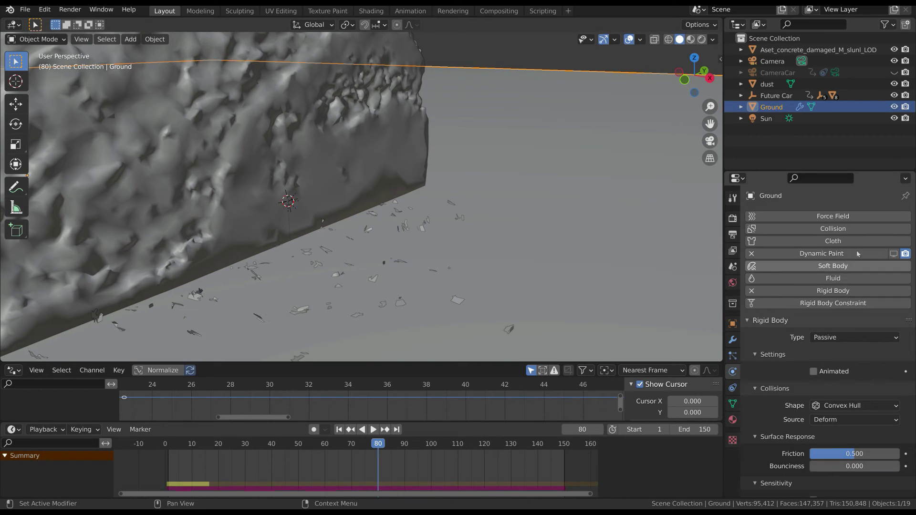
pyautogui.click(811, 229)
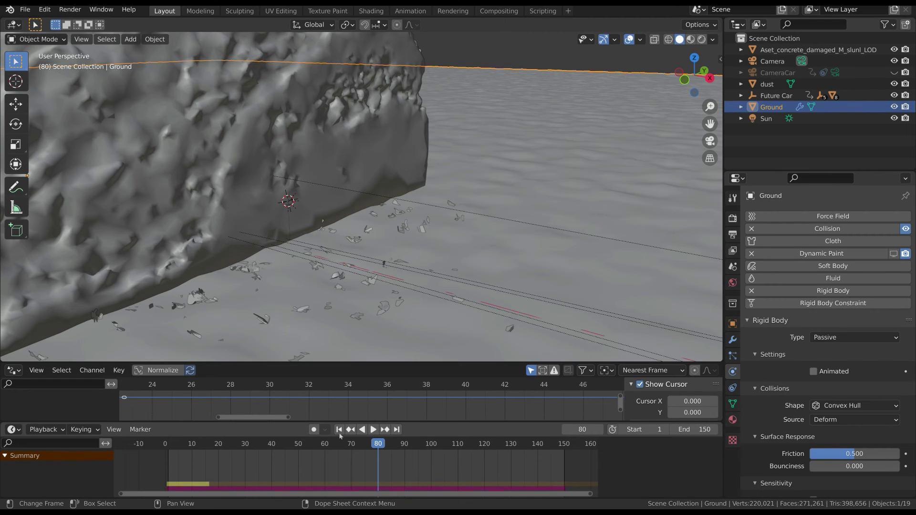
# Set the nose debris particles' lifetime to 200 and play the animation through frame 142.
pyautogui.click(208, 446)
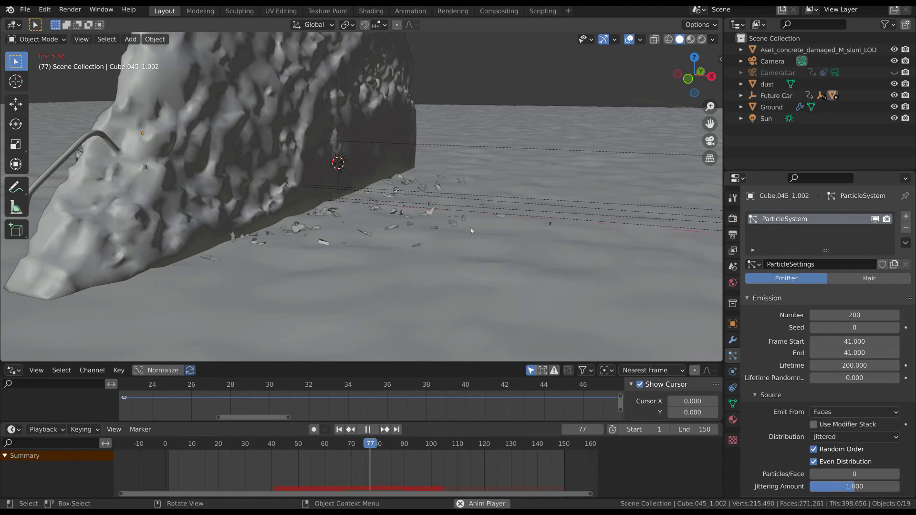
pyautogui.moveTo(476, 285); pyautogui.dragTo(474, 295, button='middle')
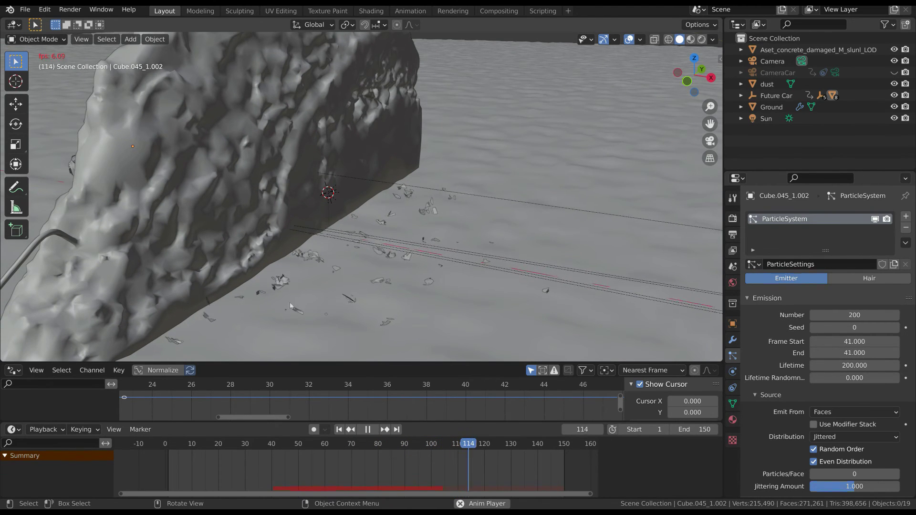
pyautogui.press('space')
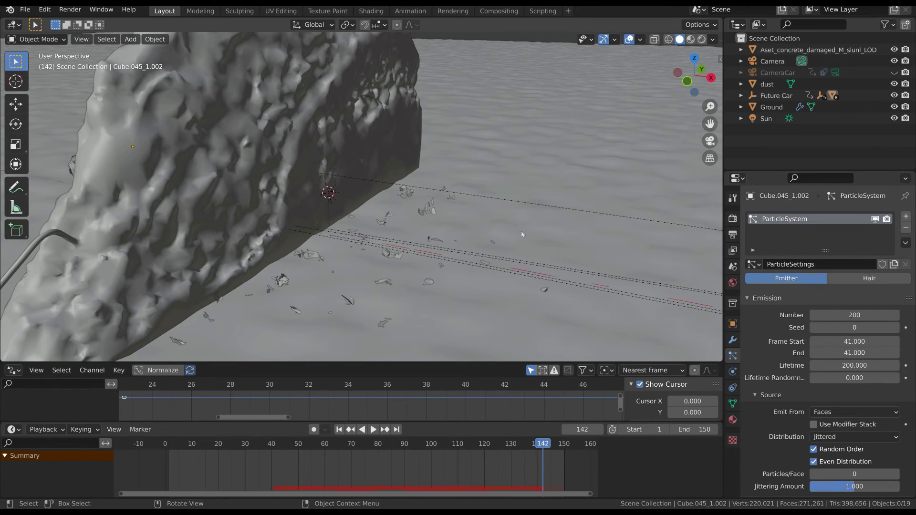
# Set the Ground's particle collision stickiness to 10, damping to 1 and friction to 1, and rewind to frame 30.
pyautogui.click(490, 99)
pyautogui.click(733, 372)
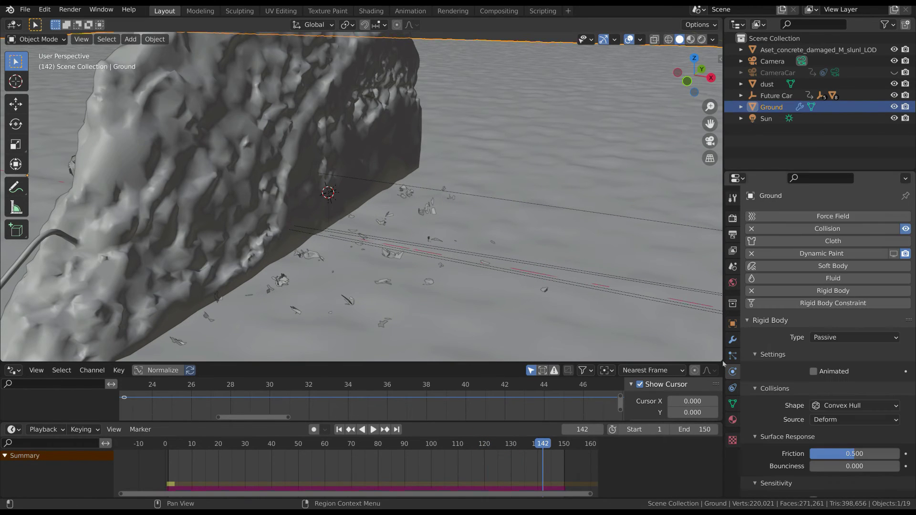
pyautogui.scroll(-4, 834, 380)
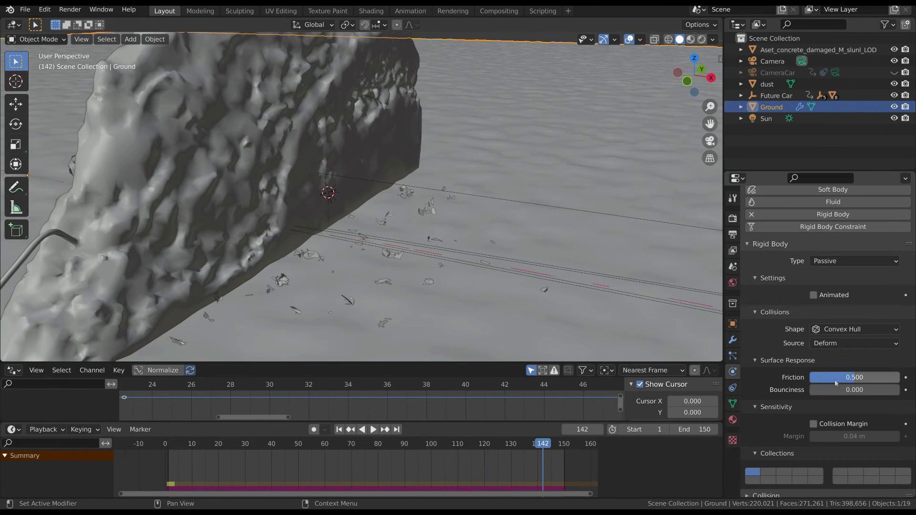
pyautogui.click(770, 244)
pyautogui.click(778, 258)
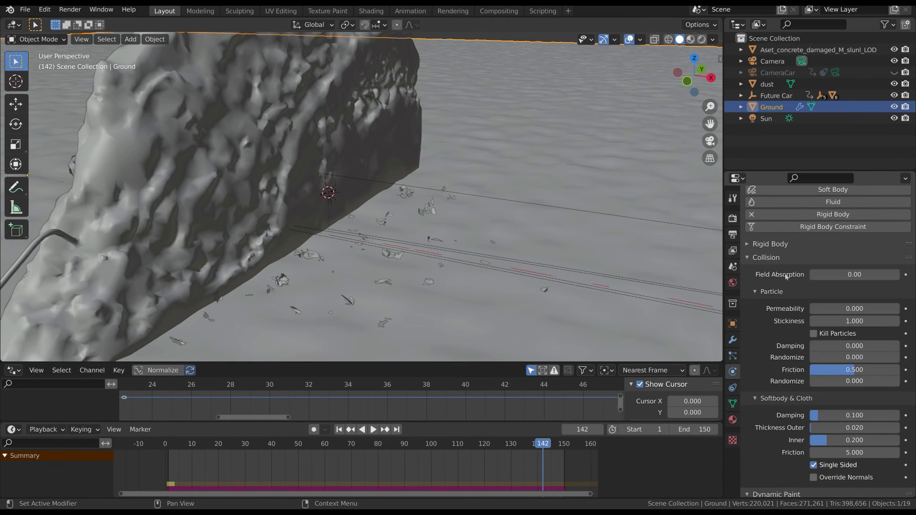
pyautogui.click(854, 321)
pyautogui.write('1.0')
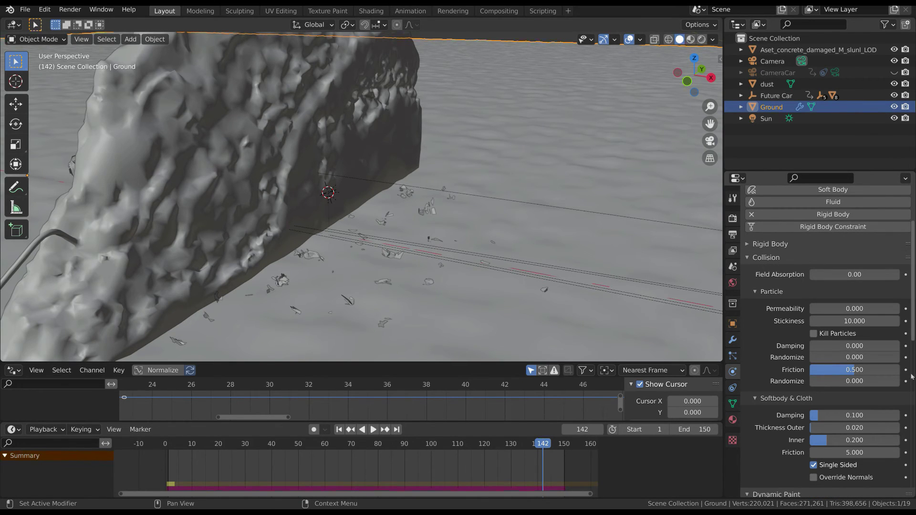
pyautogui.click(871, 347)
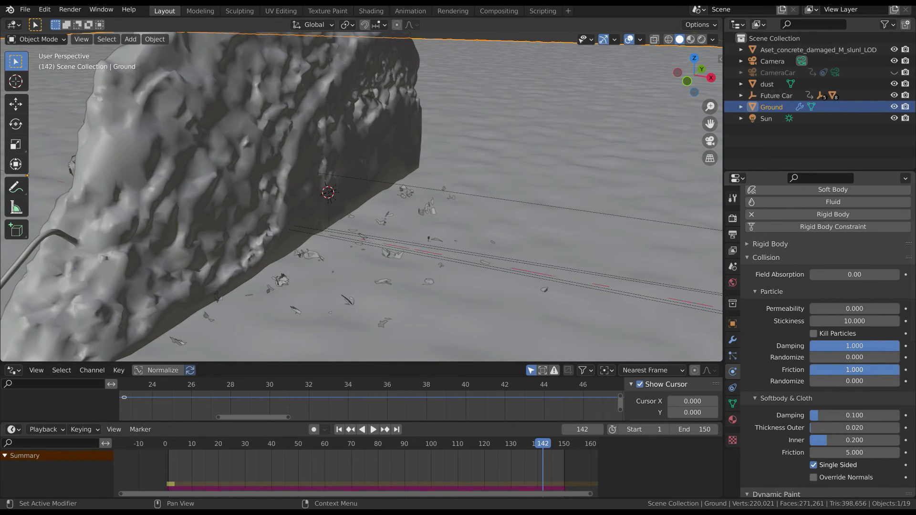
pyautogui.click(247, 444)
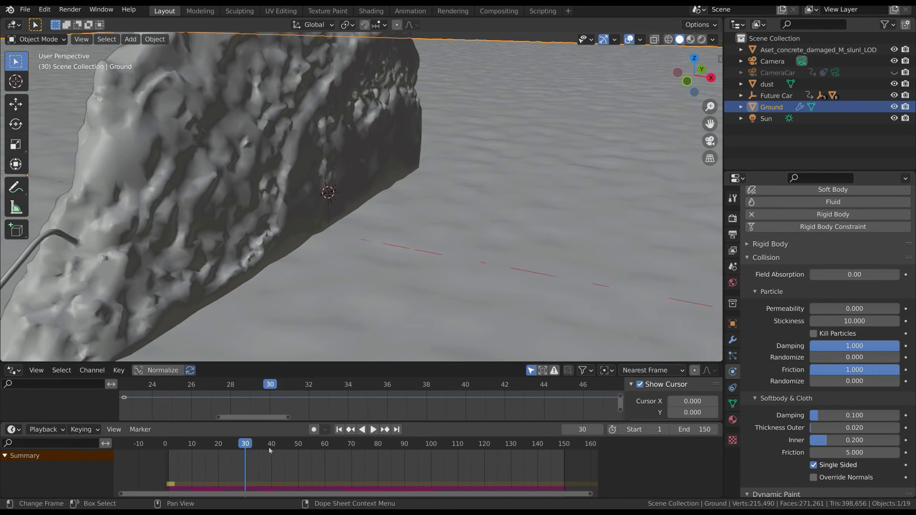
# Play the nose debris against the ground from frame 30 and set the timeline to frame 41.
pyautogui.press('space')
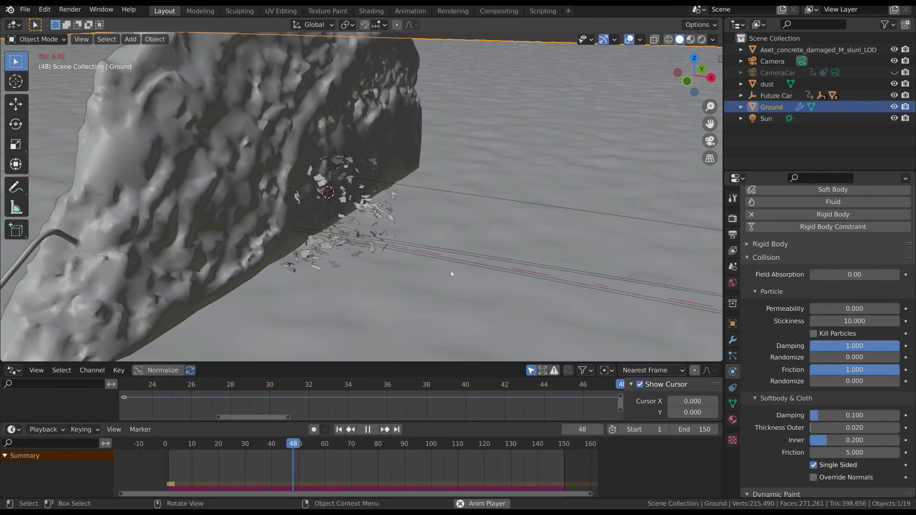
pyautogui.press('Escape')
pyautogui.press('Left')
pyautogui.press('Left')
# Separate the front section of the car's middle body, including its hidden faces, into its own object at frame 41.
pyautogui.moveTo(382, 191); pyautogui.dragTo(403, 179, button='middle')
pyautogui.click(410, 196)
pyautogui.scroll(5, 410, 191)
pyautogui.press('Tab')
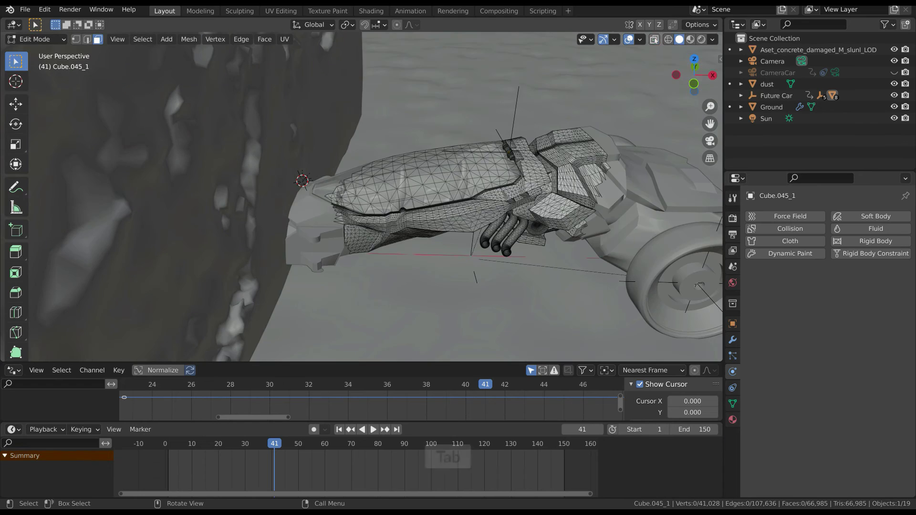
pyautogui.hotkey('alt', 'z')
pyautogui.press('c')
pyautogui.moveTo(386, 178)
pyautogui.mouseDown()
pyautogui.moveTo(346, 203)
pyautogui.moveTo(362, 229)
pyautogui.moveTo(394, 231)
pyautogui.mouseUp()
pyautogui.rightClick(386, 159)
pyautogui.hotkey('alt', 'z')
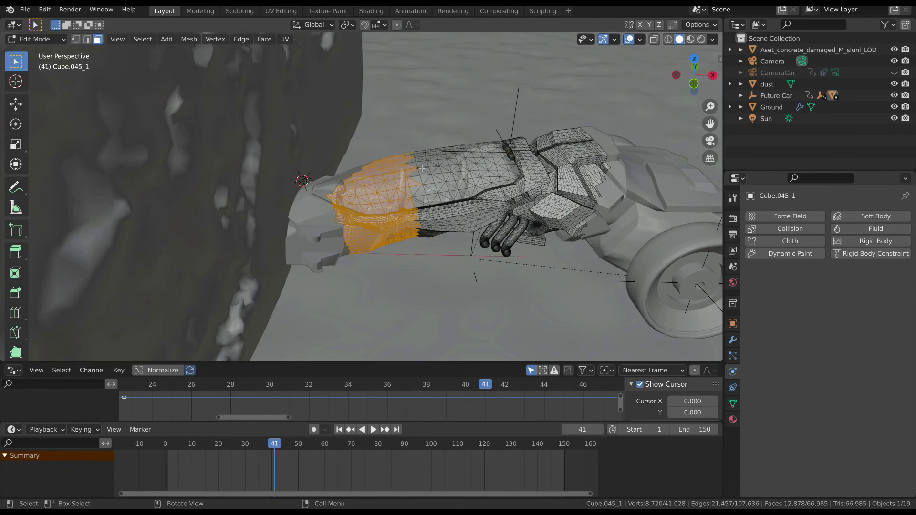
pyautogui.press('p')
pyautogui.click(406, 169)
pyautogui.moveTo(405, 172); pyautogui.dragTo(430, 195, button='middle')
pyautogui.press('Tab')
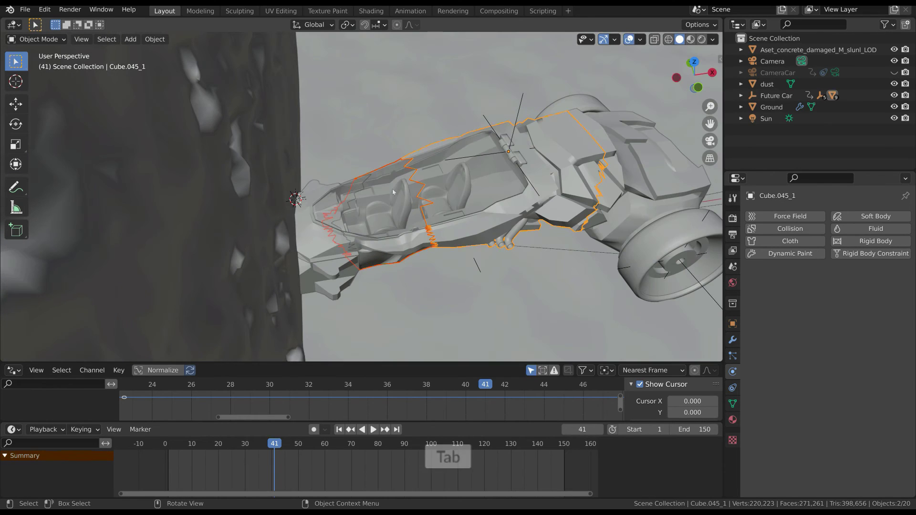
# Apply Quick Explode to the separated front body section and preview the burst from frame 34, ending on frame 41.
pyautogui.click(155, 39)
pyautogui.moveTo(201, 328)
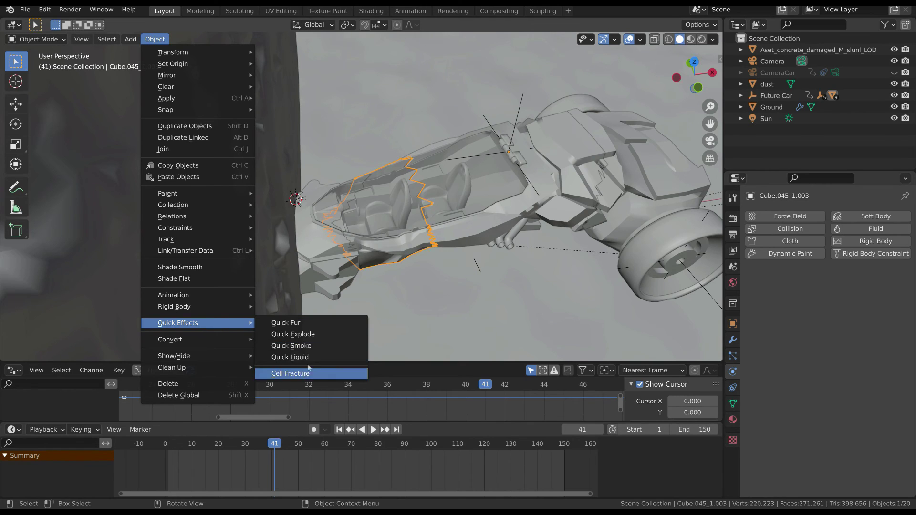
pyautogui.moveTo(383, 323); pyautogui.dragTo(382, 268, button='middle')
pyautogui.click(256, 444)
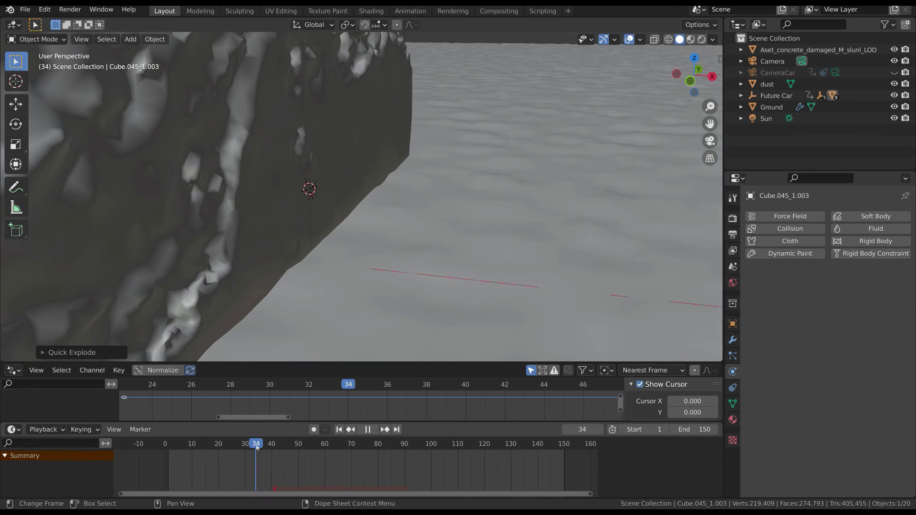
pyautogui.press('space')
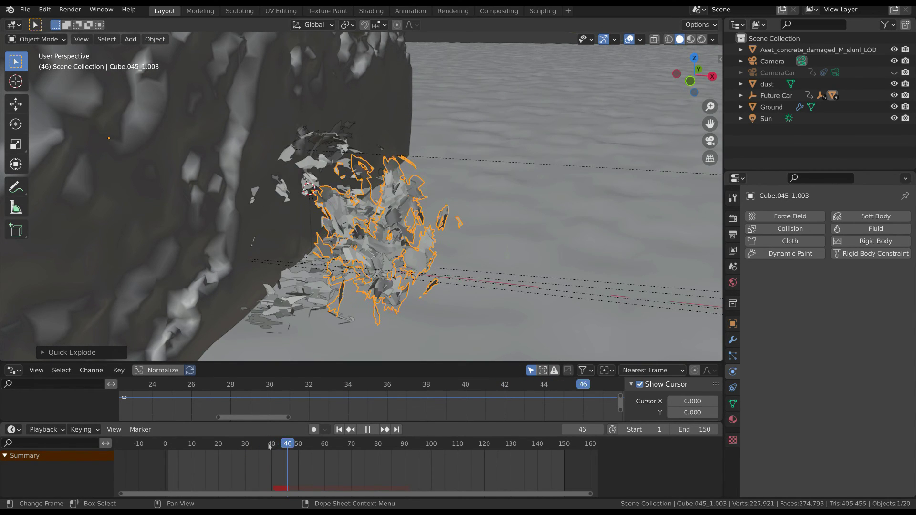
pyautogui.click(269, 446)
pyautogui.moveTo(268, 446); pyautogui.dragTo(275, 446)
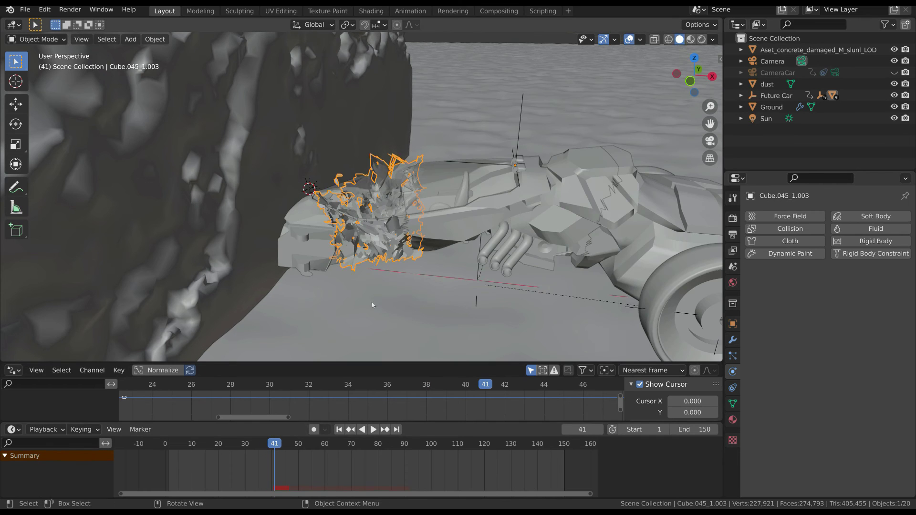
# Select the concrete wall and scrub the animation to the car's impact at frame 41.
pyautogui.moveTo(370, 302); pyautogui.dragTo(348, 257, button='middle')
pyautogui.hotkey('ctrl', 'shift', 'x')
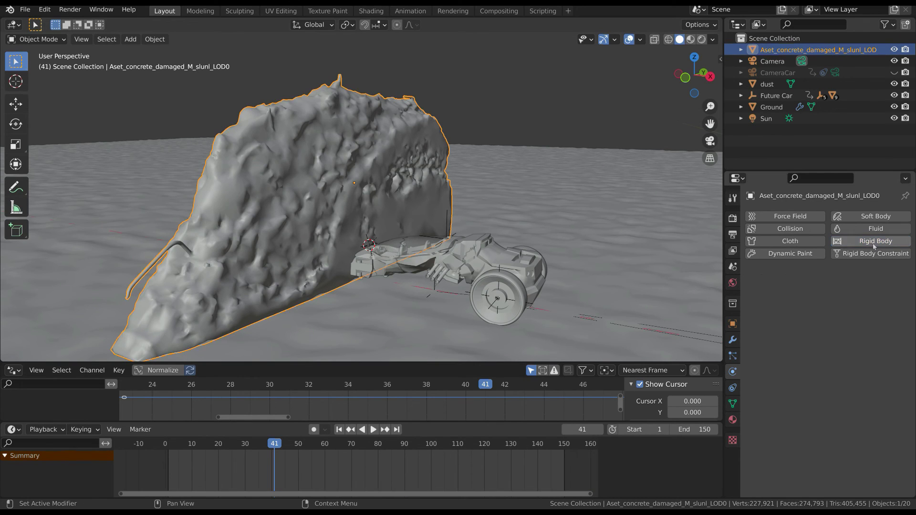
pyautogui.press('space')
pyautogui.click(267, 444)
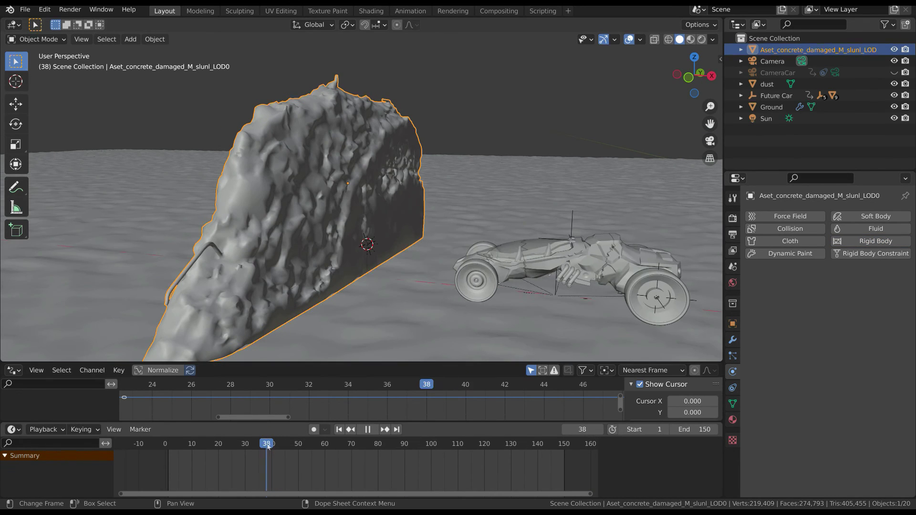
pyautogui.moveTo(268, 445); pyautogui.dragTo(275, 446)
pyautogui.scroll(2, 350, 195)
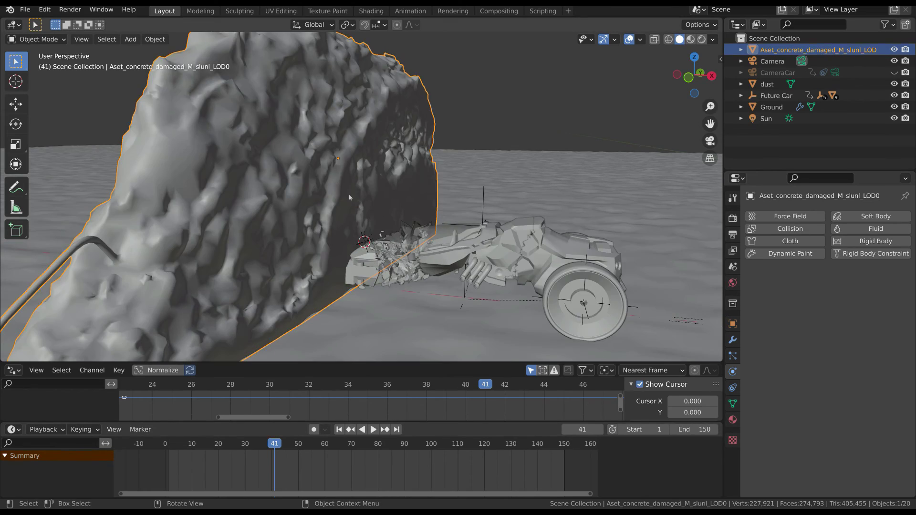
pyautogui.moveTo(350, 190)
pyautogui.mouseDown(button='middle')
pyautogui.moveTo(305, 199)
pyautogui.moveTo(346, 200)
pyautogui.mouseUp(button='middle')
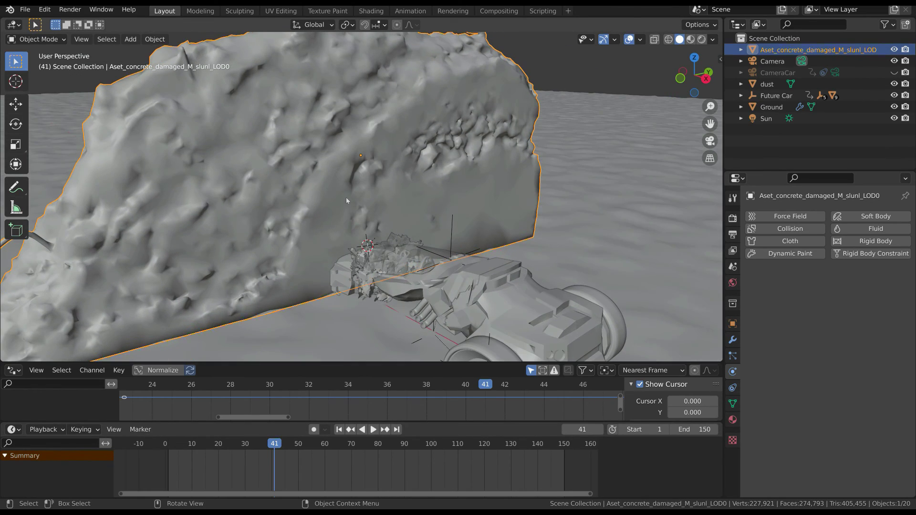
# Separate the large dome-shaped area around the impact point, through the wall's full thickness, into its own object.
pyautogui.press('Tab')
pyautogui.click(653, 40)
pyautogui.scroll(-4, 350, 222)
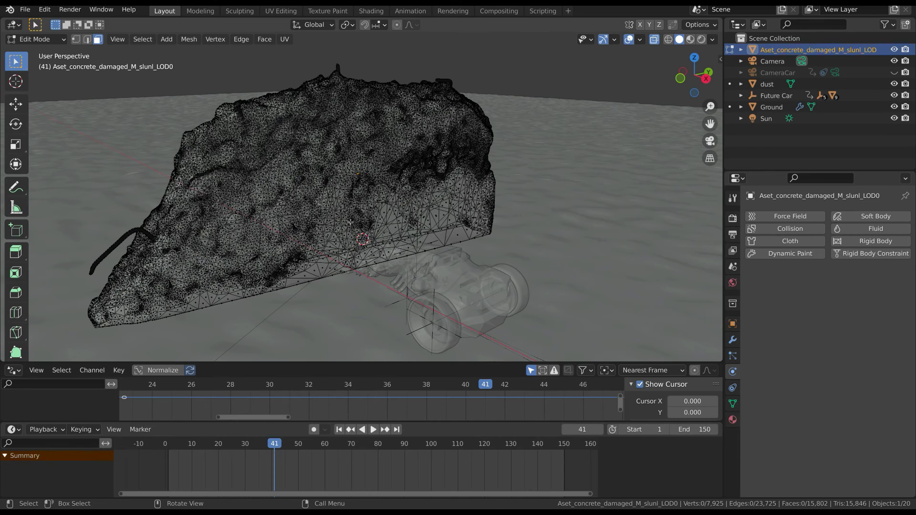
pyautogui.scroll(-3, 350, 222)
pyautogui.moveTo(279, 275); pyautogui.dragTo(314, 196)
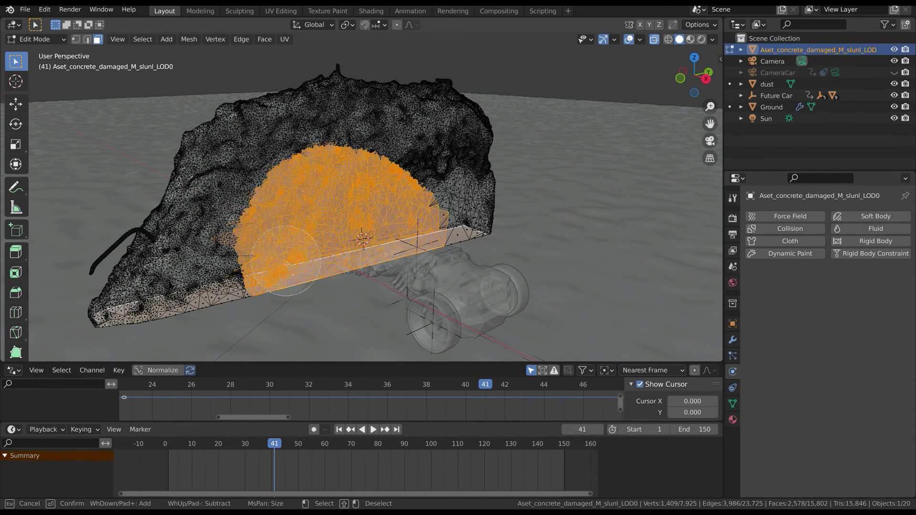
pyautogui.press('Escape')
pyautogui.hotkey('alt', 'z')
pyautogui.press('p')
pyautogui.click(325, 231)
pyautogui.press('Tab')
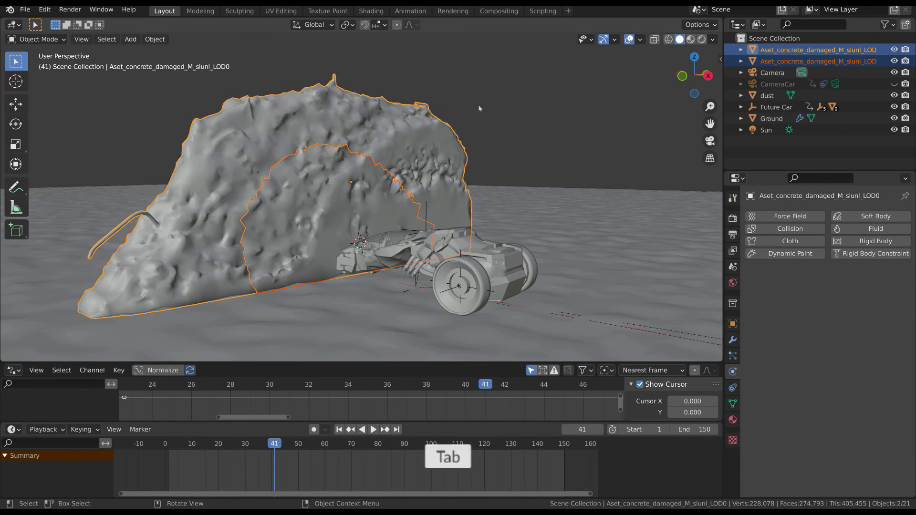
# Separate a smaller patch directly around the car's nose from the dome-shaped wall piece into its own object.
pyautogui.click(478, 108)
pyautogui.click(359, 225)
pyautogui.moveTo(359, 224); pyautogui.dragTo(370, 225, button='middle')
pyautogui.scroll(2, 370, 226)
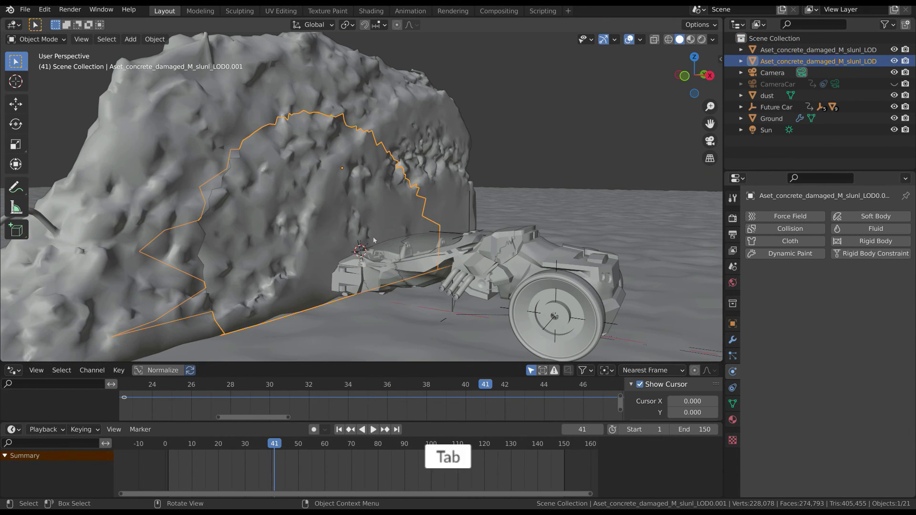
pyautogui.press('Tab')
pyautogui.hotkey('alt', 'z')
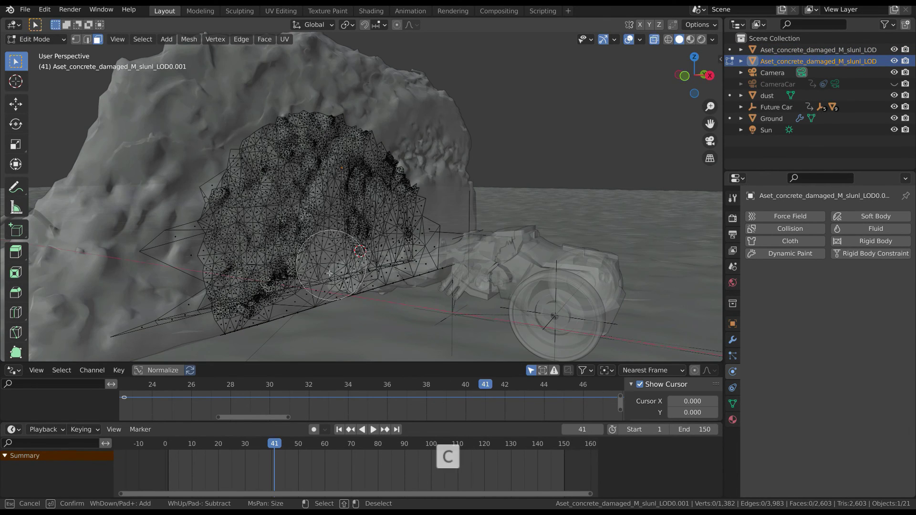
pyautogui.moveTo(329, 273); pyautogui.dragTo(333, 265)
pyautogui.press('Escape')
pyautogui.moveTo(321, 270)
pyautogui.mouseDown(button='middle')
pyautogui.moveTo(453, 268)
pyautogui.moveTo(326, 268)
pyautogui.mouseUp(button='middle')
pyautogui.moveTo(663, 61); pyautogui.dragTo(383, 242, button='middle')
pyautogui.press('p')
pyautogui.click(377, 238)
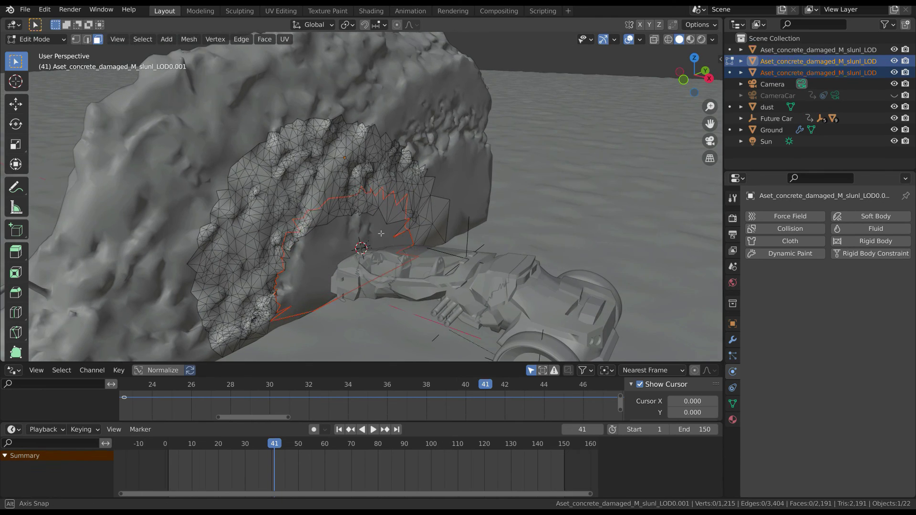
pyautogui.press('Tab')
# Apply Quick Explode to the small inner wall patch at frame 41.
pyautogui.click(348, 243)
pyautogui.moveTo(348, 243); pyautogui.dragTo(366, 237, button='middle')
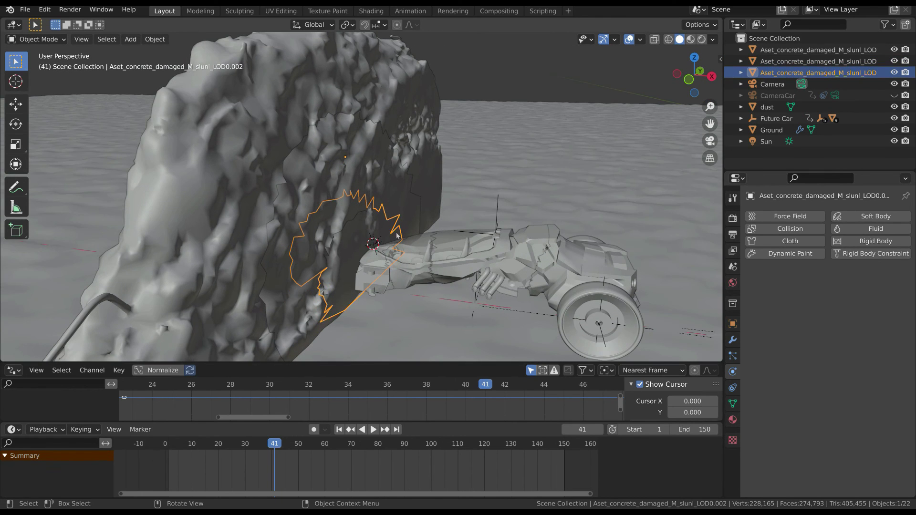
pyautogui.click(155, 39)
pyautogui.moveTo(201, 325)
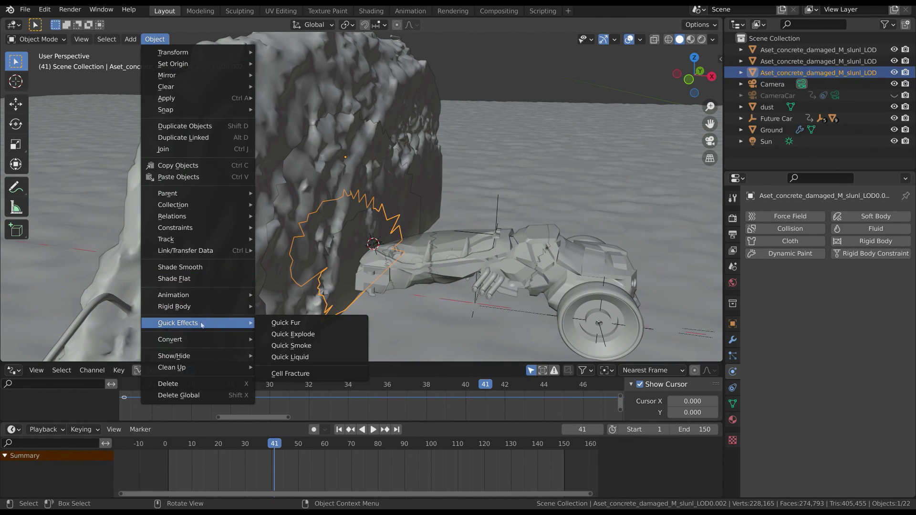
pyautogui.click(293, 336)
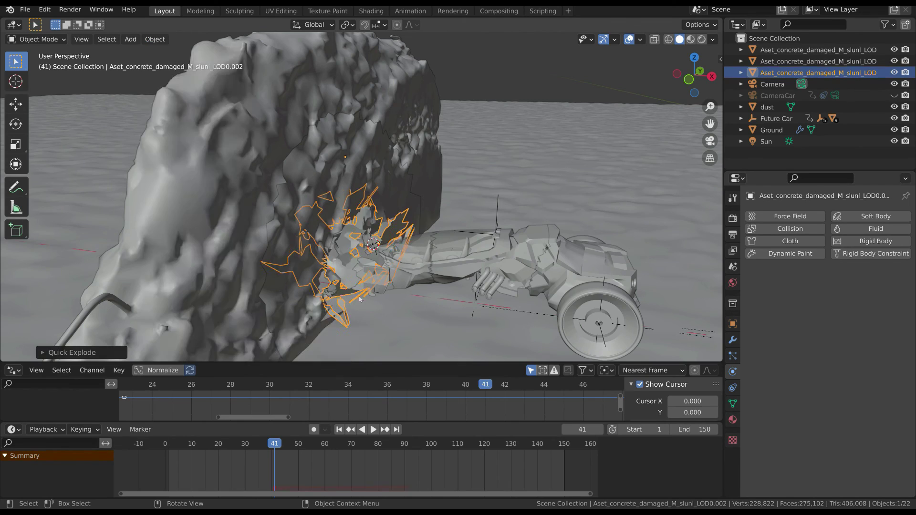
# At frame 44, separate an arch-shaped band around the exploded patch from the remaining dome-shaped wall piece.
pyautogui.moveTo(334, 282)
pyautogui.mouseDown(button='middle')
pyautogui.moveTo(396, 257)
pyautogui.moveTo(336, 267)
pyautogui.mouseUp(button='middle')
pyautogui.moveTo(273, 443)
pyautogui.mouseDown()
pyautogui.moveTo(258, 441)
pyautogui.moveTo(282, 441)
pyautogui.mouseUp()
pyautogui.moveTo(353, 214); pyautogui.dragTo(340, 185, button='middle')
pyautogui.click(341, 185)
pyautogui.press('Tab')
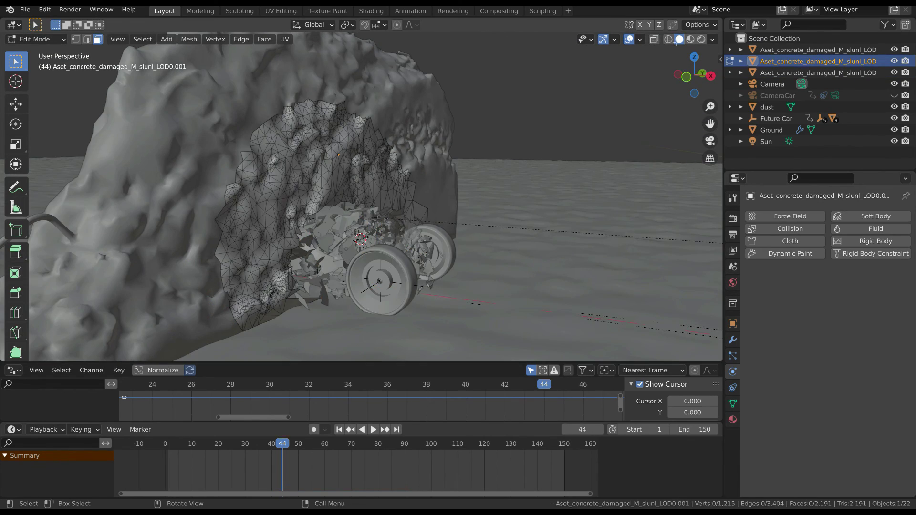
pyautogui.press('c')
pyautogui.moveTo(289, 308); pyautogui.dragTo(312, 202)
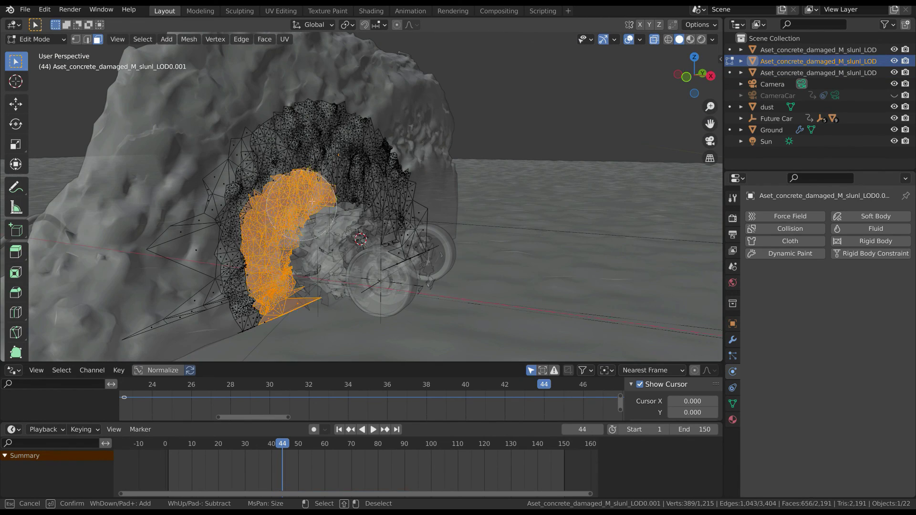
pyautogui.rightClick(489, 146)
pyautogui.moveTo(488, 145); pyautogui.dragTo(386, 190, button='middle')
pyautogui.click(306, 232)
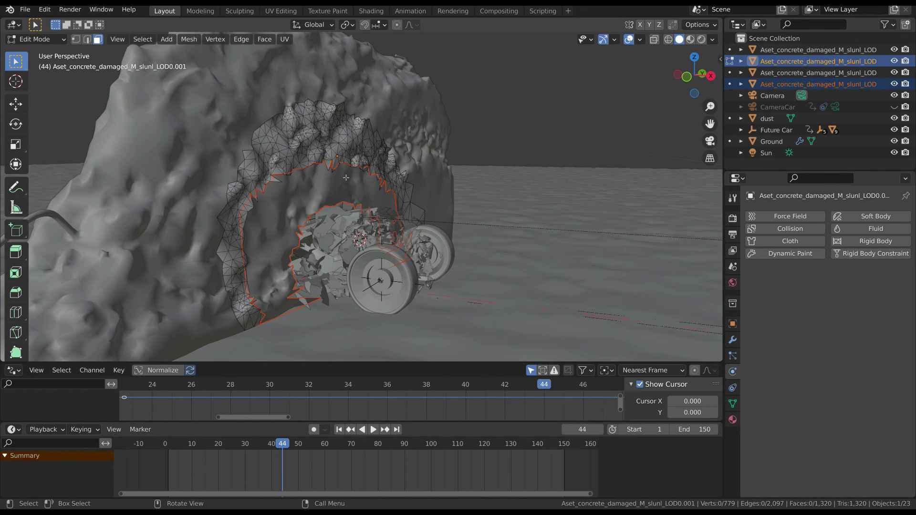
pyautogui.press('Tab')
# Apply Quick Explode to the arch-shaped wall band at frame 44 and scrub the timeline back to check the burst.
pyautogui.click(155, 39)
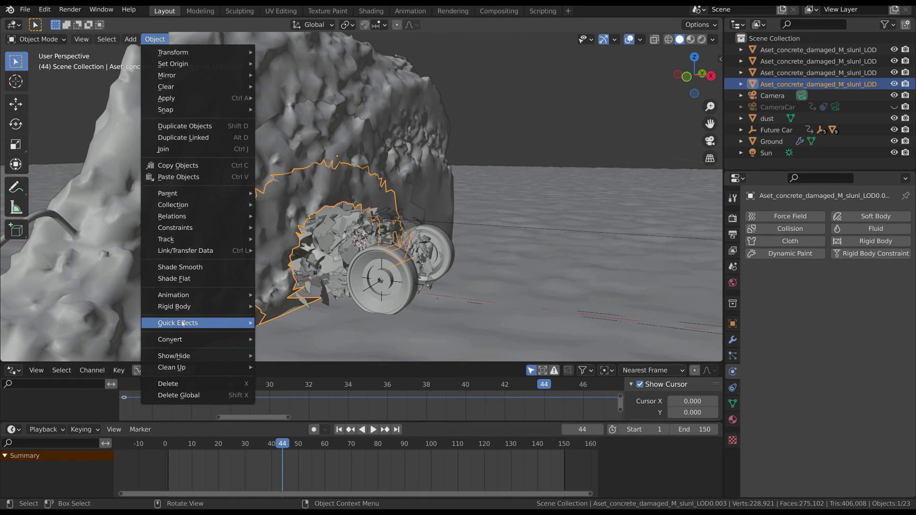
pyautogui.click(310, 337)
pyautogui.moveTo(334, 267)
pyautogui.mouseDown(button='middle')
pyautogui.moveTo(377, 260)
pyautogui.moveTo(341, 264)
pyautogui.mouseUp(button='middle')
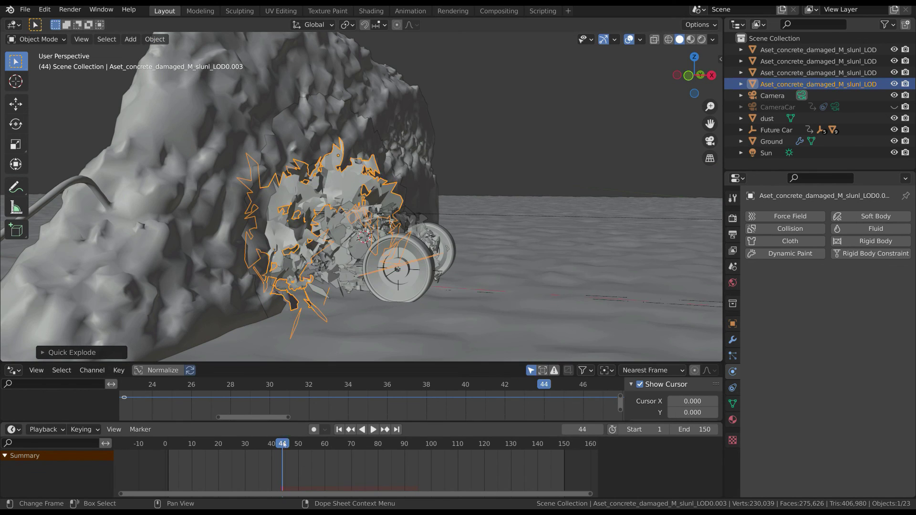
pyautogui.moveTo(282, 444); pyautogui.dragTo(277, 443)
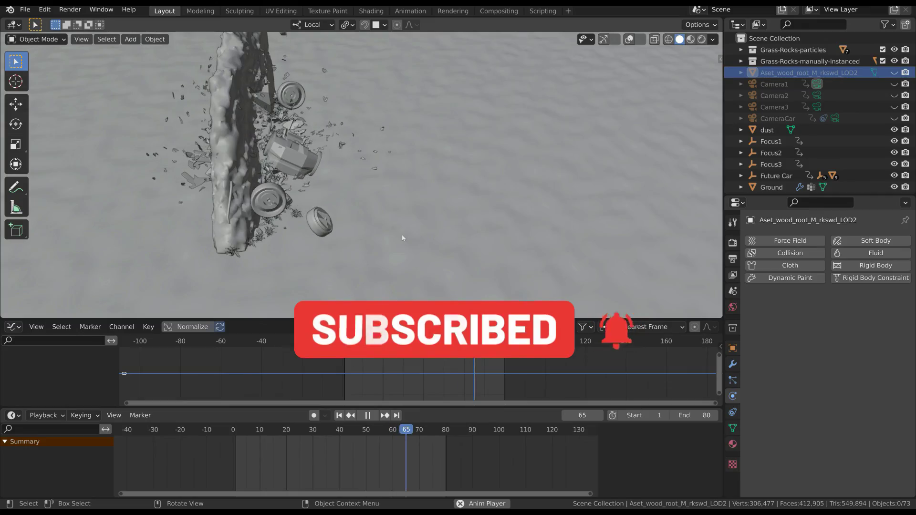
# Stop the playback of the completed crash scene at frame 69.
pyautogui.press('space')
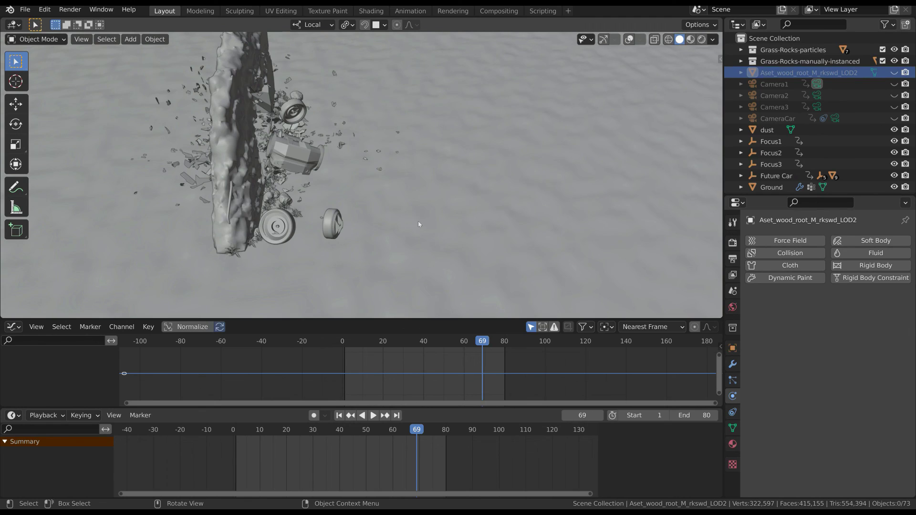